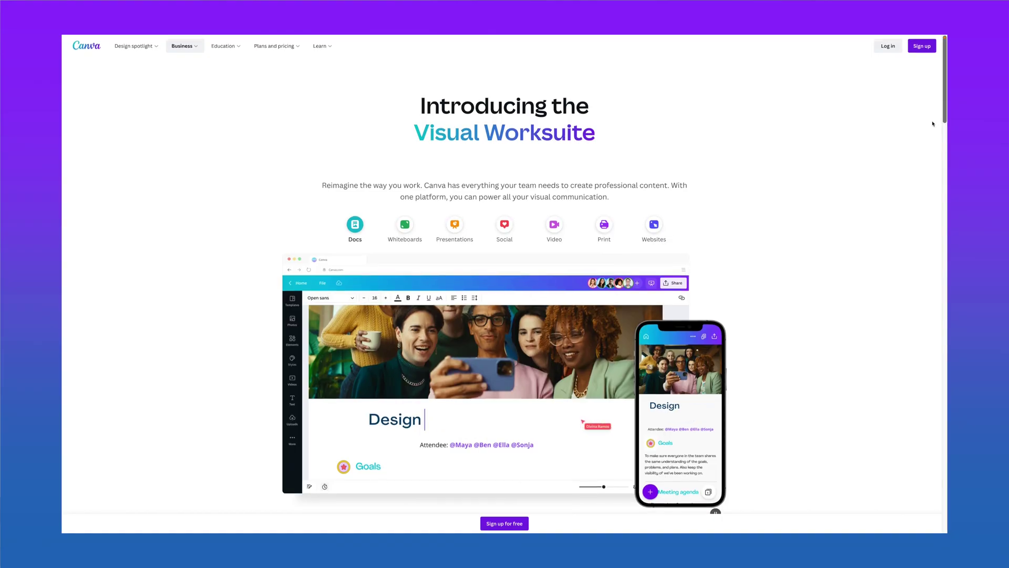
Show the Whiteboards demo in the Visual Worksuite product row
left_click(412, 218)
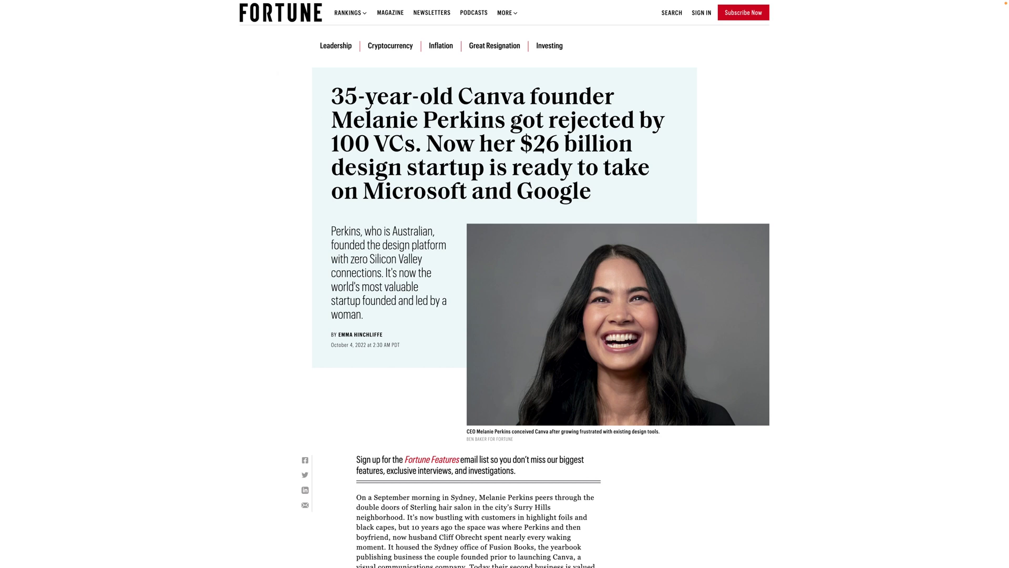
Highlight the headline text from 'got rejected' to '100 VCs.' in the Fortune article
left_click_drag(572, 133, 418, 142)
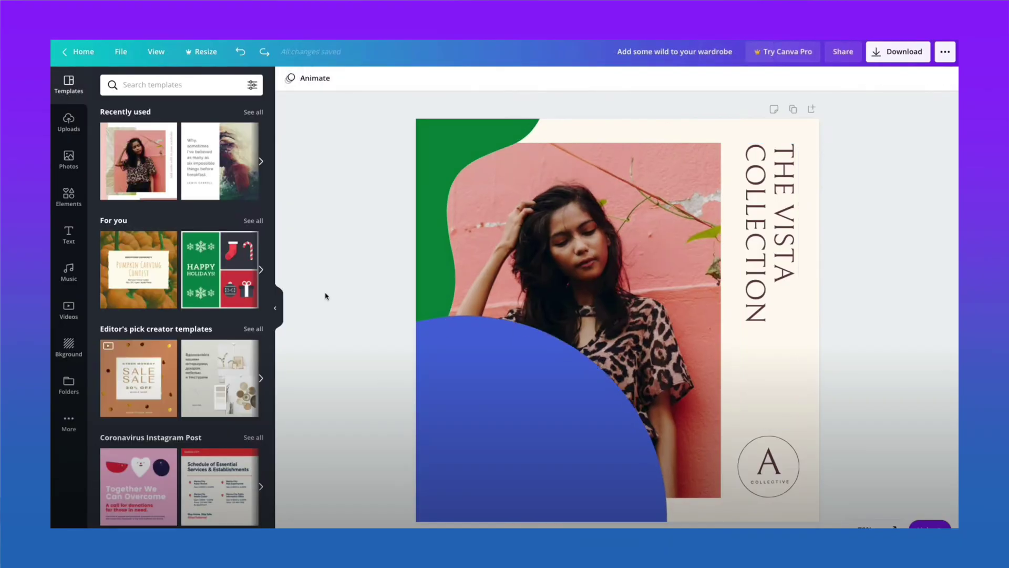
Select the green shape in The Vista Collection design to recolour it
left_click(428, 175)
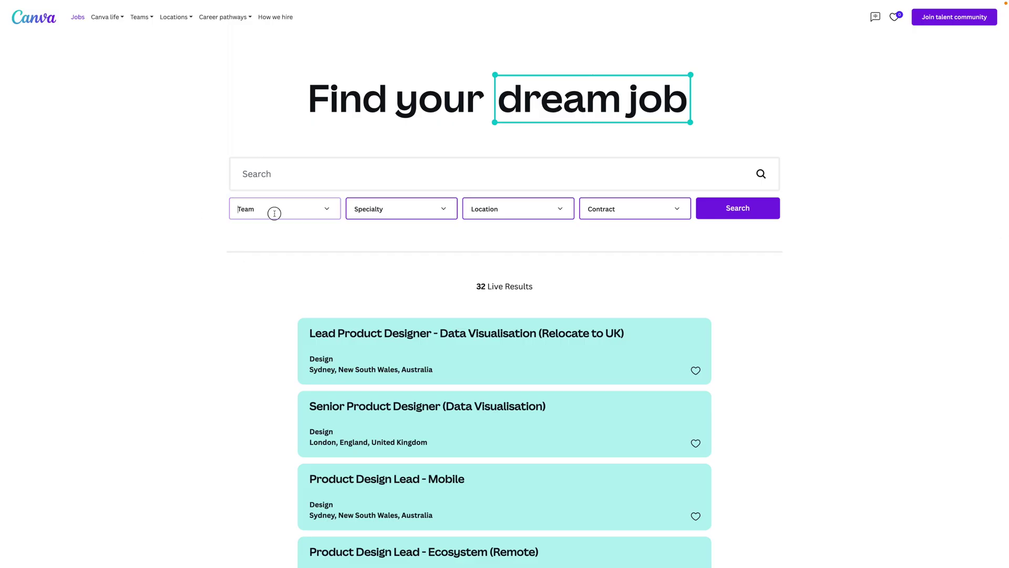
Filter Canva's job listings by the Design team and scroll through the results
left_click(274, 213)
left_click(284, 255)
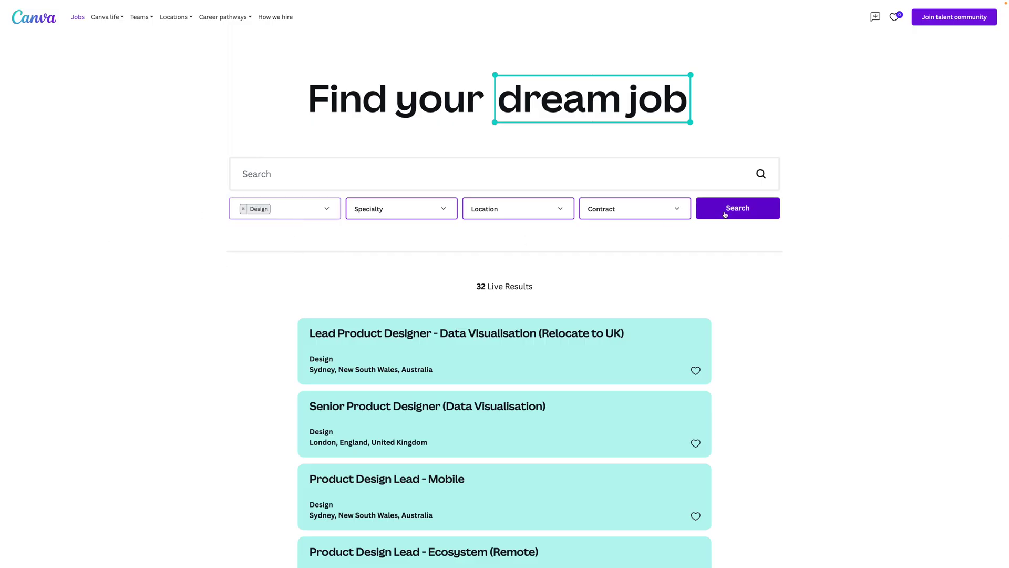
scroll(805, 238, "down", 5)
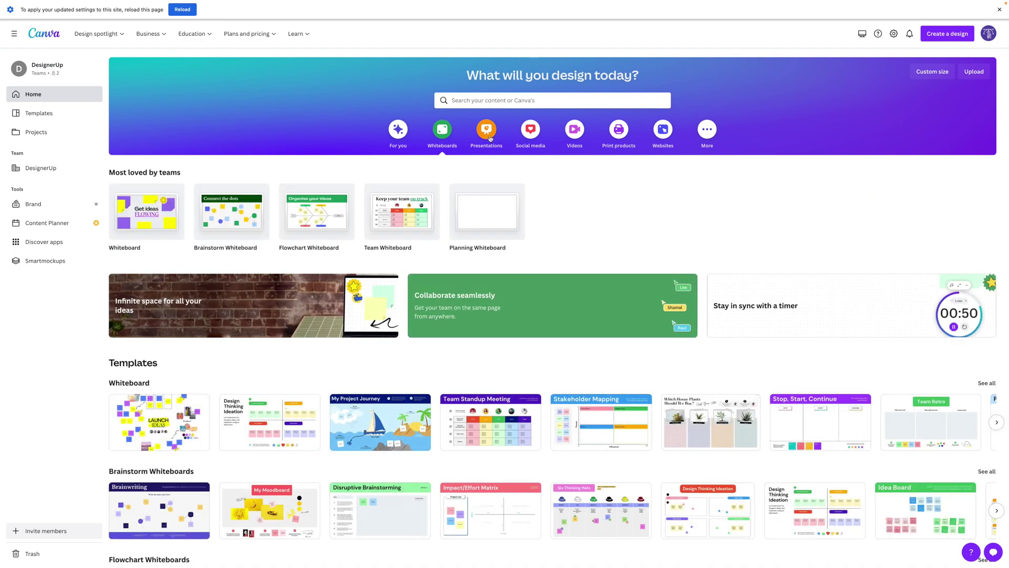
Go from Presentations to the Whiteboards category and scroll to its template rows
left_click(482, 136)
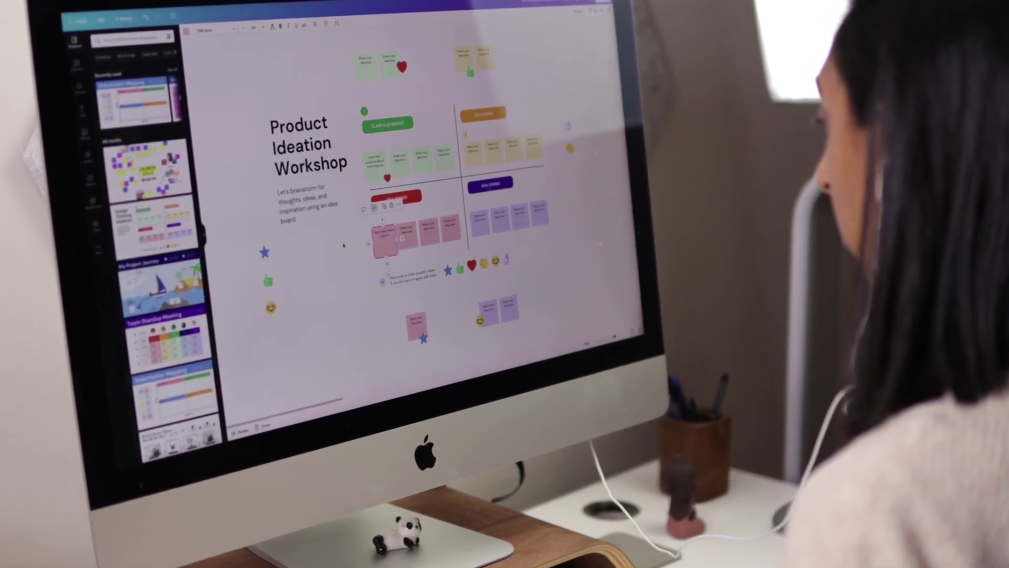
left_click(447, 253)
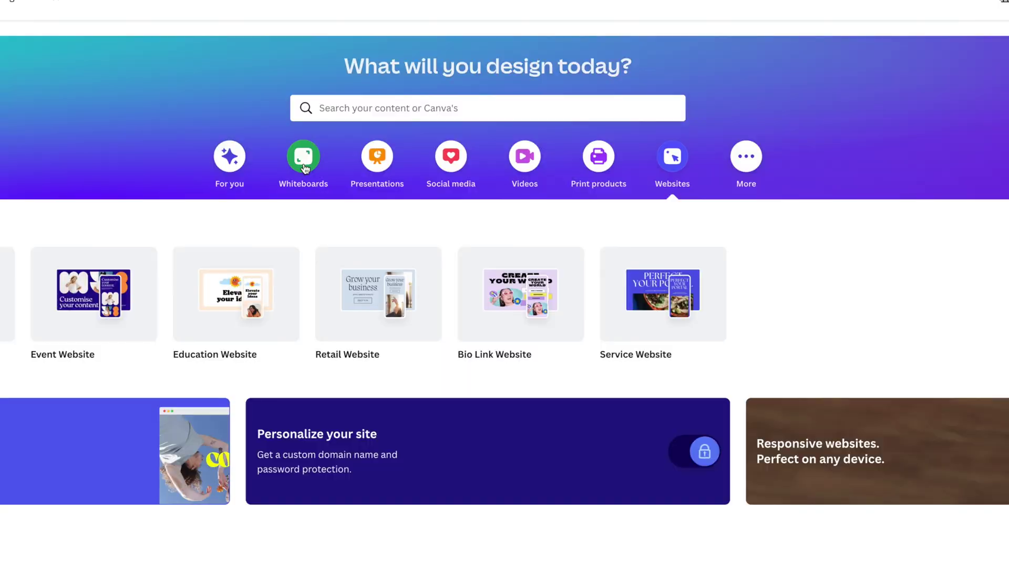
left_click(304, 164)
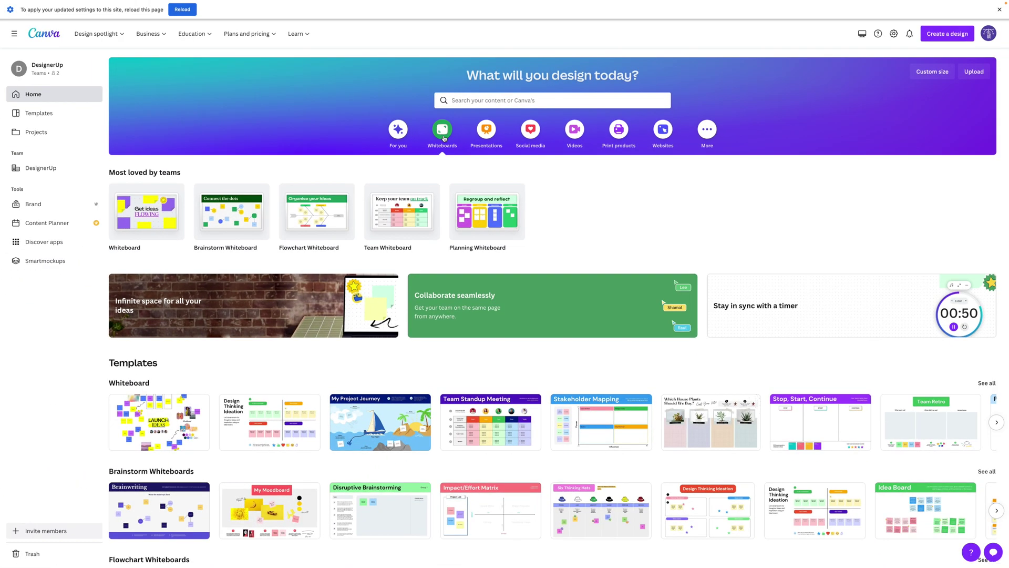
scroll(602, 201, "down", 5)
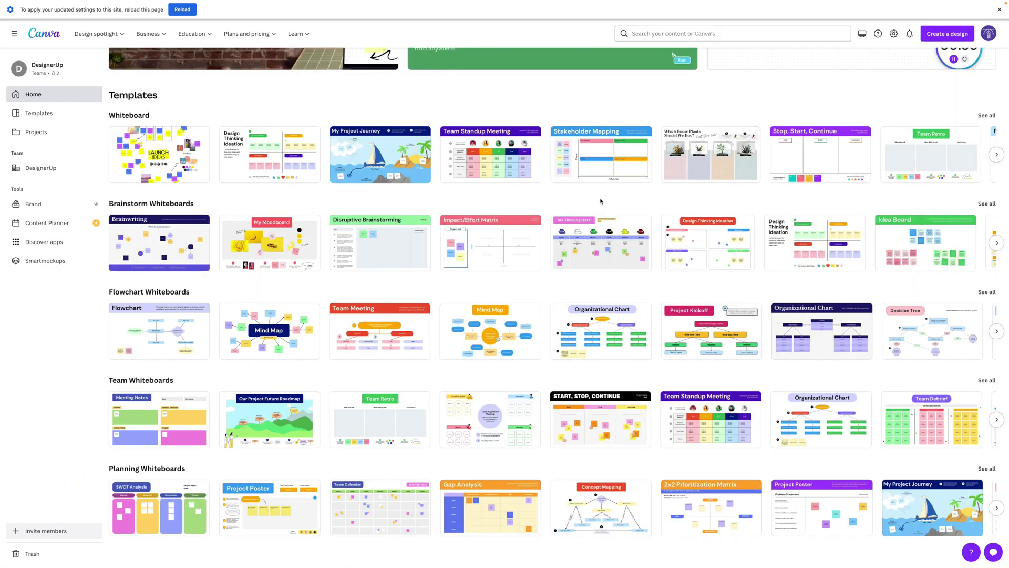
Start a Project Kickoff whiteboard and begin editing its 'Add the Project Name' box
left_click(690, 316)
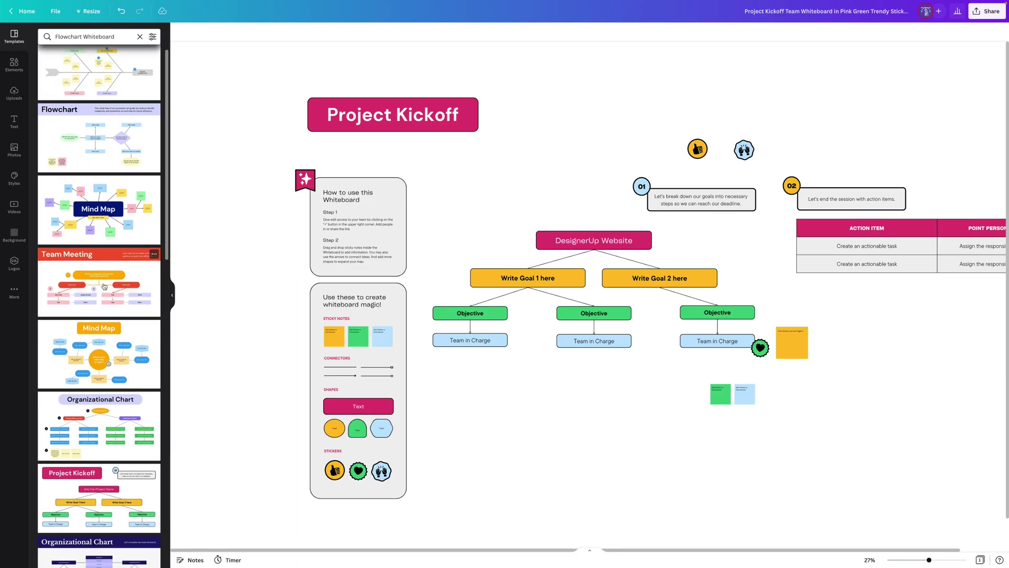
scroll(105, 286, "down", 6)
scroll(104, 286, "down", 5)
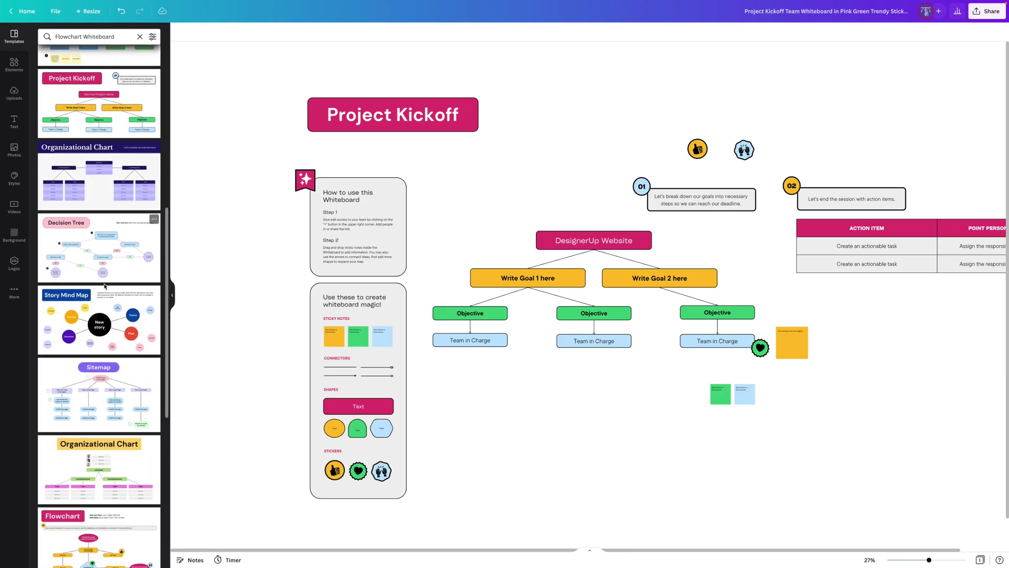
scroll(105, 286, "down", 3)
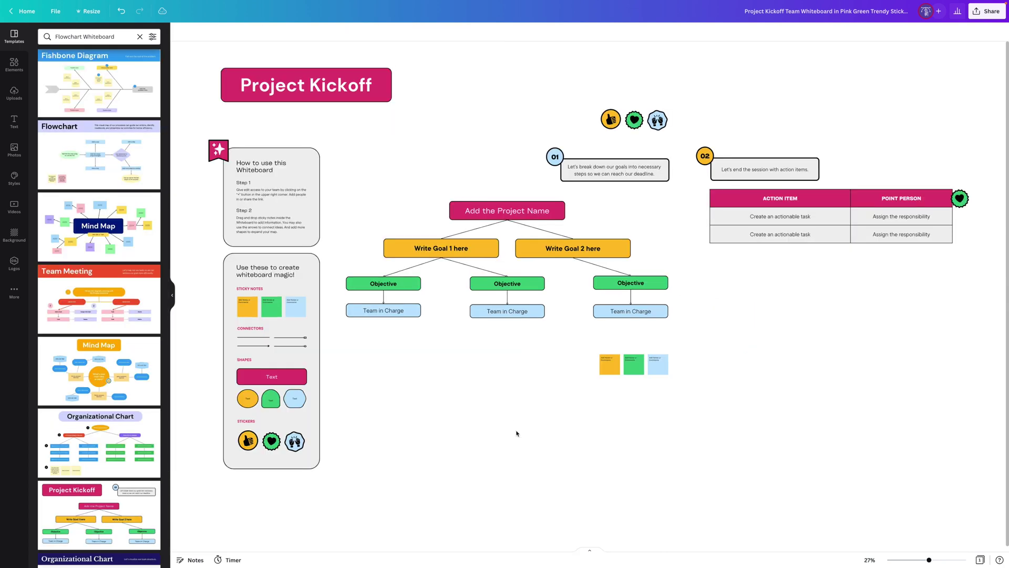
scroll(517, 431, "right", 1)
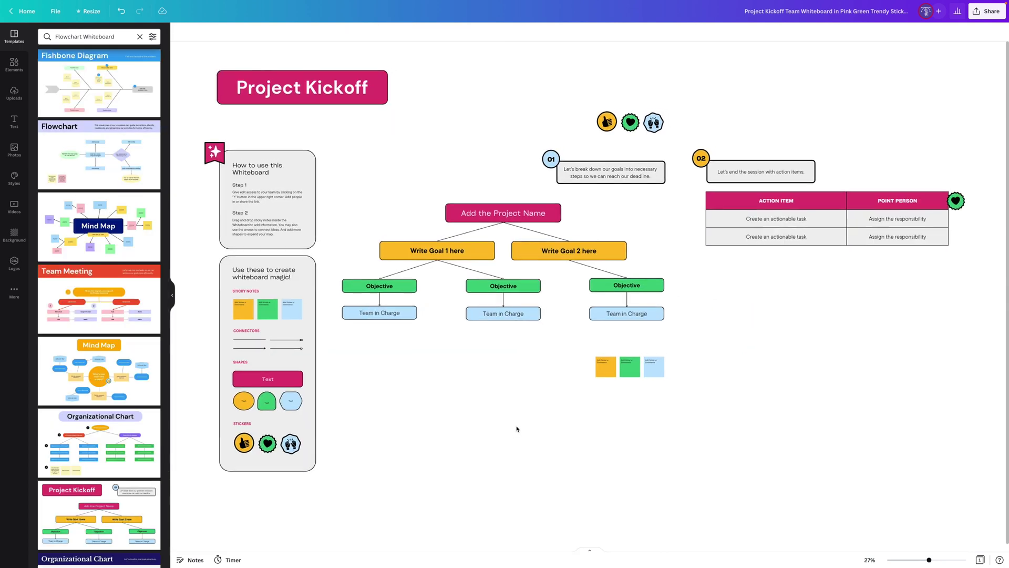
left_click(513, 214)
left_click(513, 213)
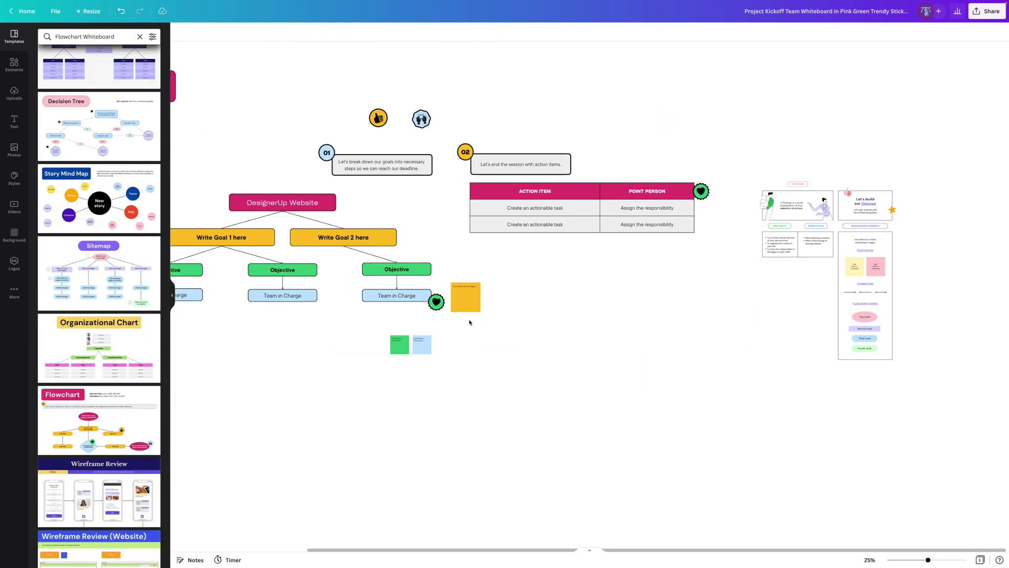
Add the Sitemap template beside it and retitle its heading 'DesignerUp'
scroll(469, 322, "right", 10)
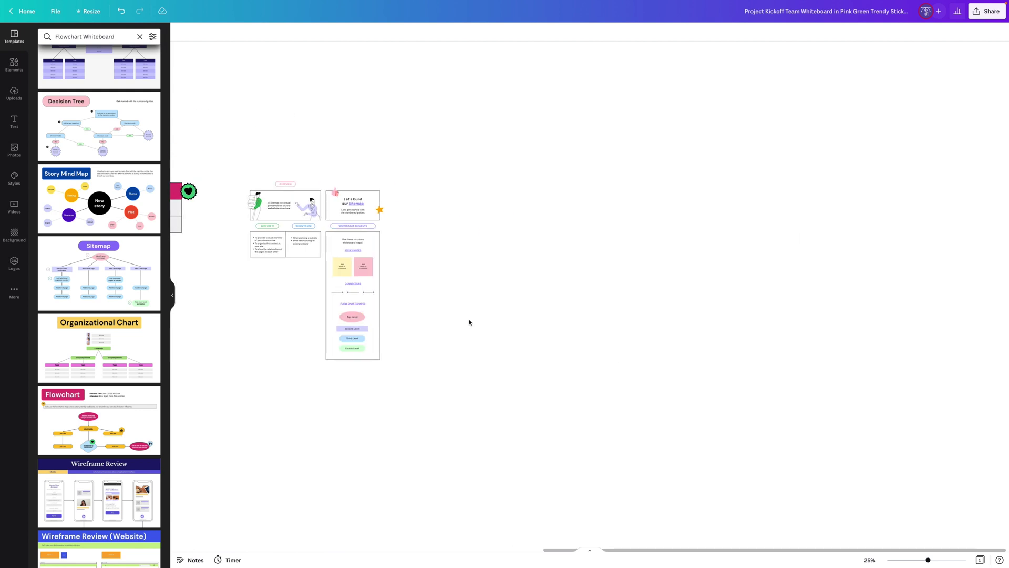
scroll(469, 323, "right", 5)
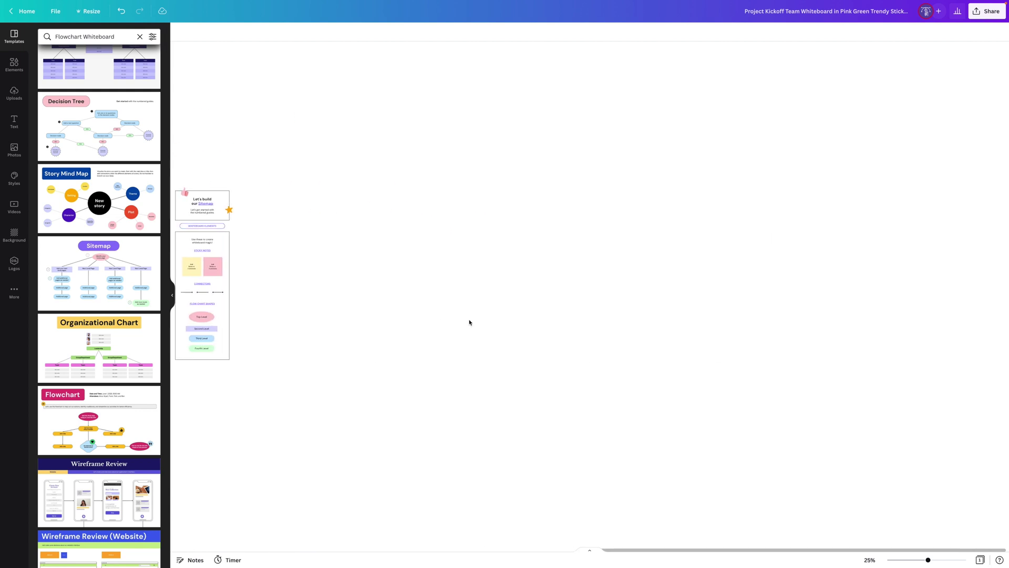
left_click(103, 281)
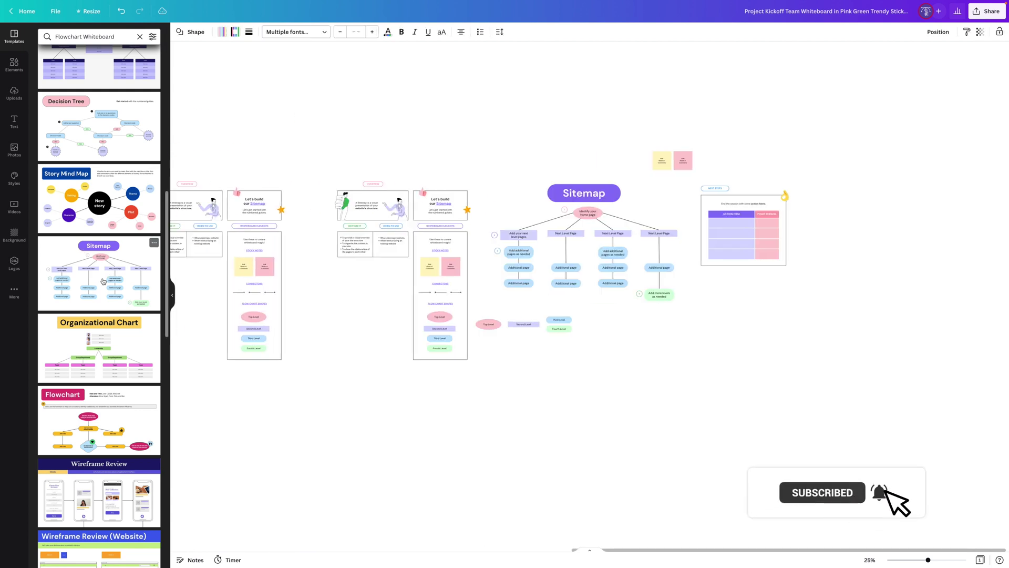
left_click(901, 283)
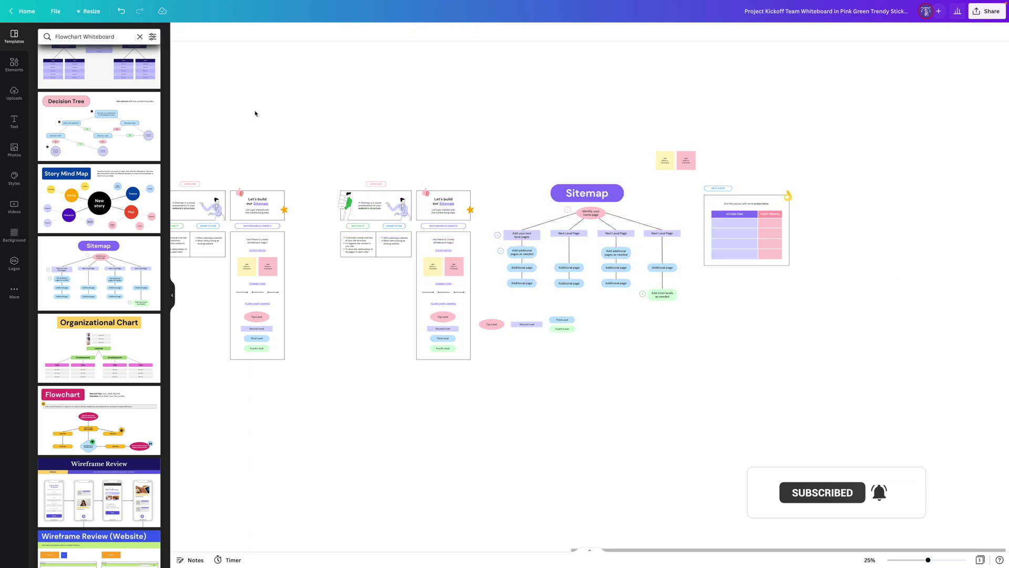
scroll(599, 395, "right", 3)
scroll(480, 303, "up", 3)
double_click(551, 192)
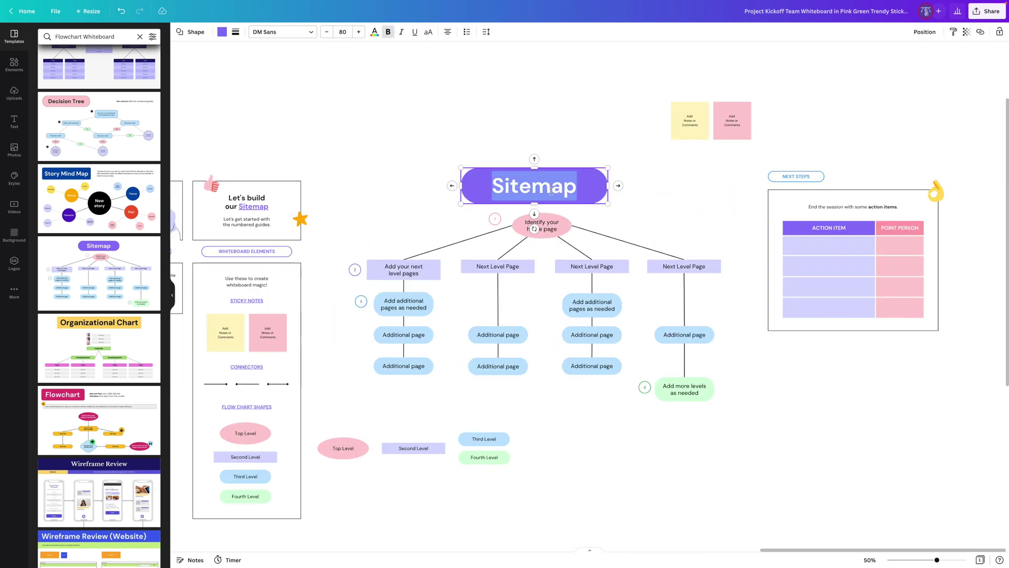
type("DesignerUp")
left_click(553, 161)
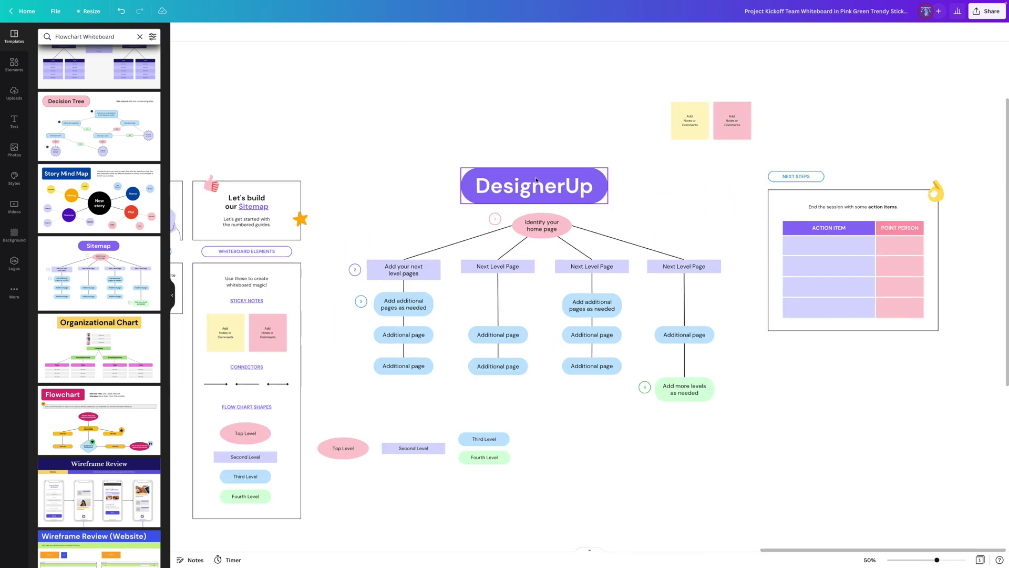
double_click(404, 271)
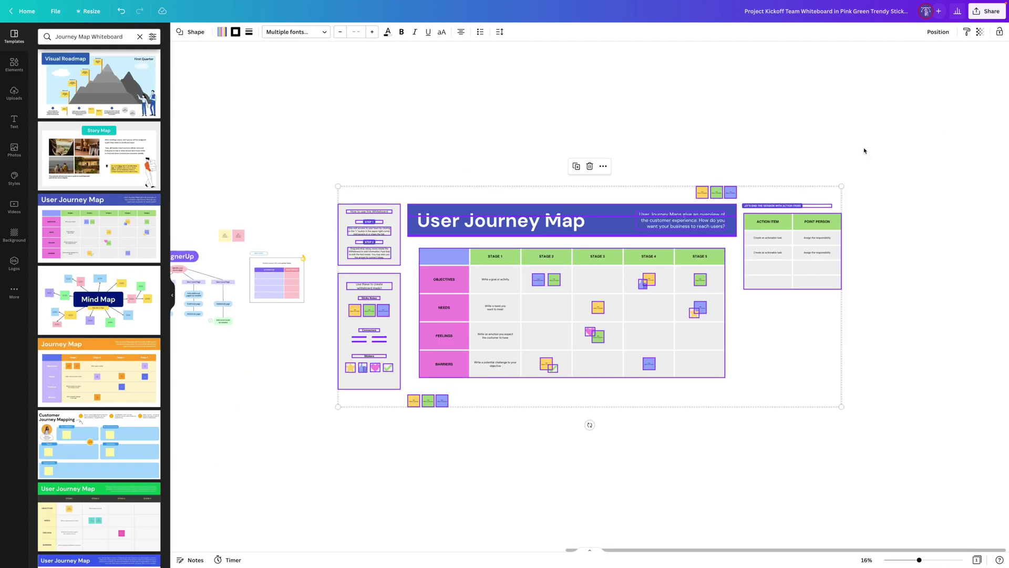
Check the whiteboard's download file type, keeping PNG
scroll(882, 126, "up", 1)
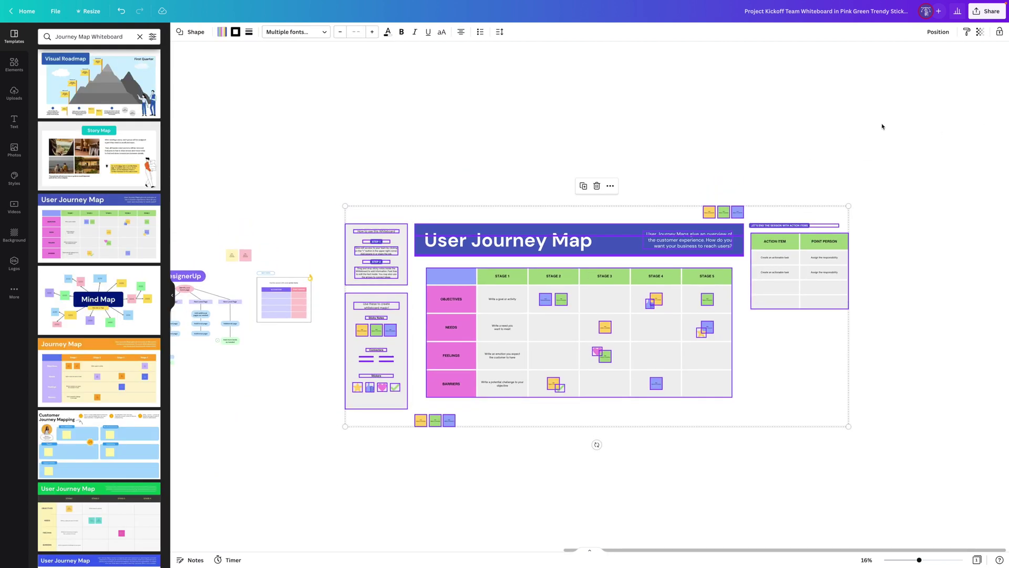
scroll(912, 87, "down", 1)
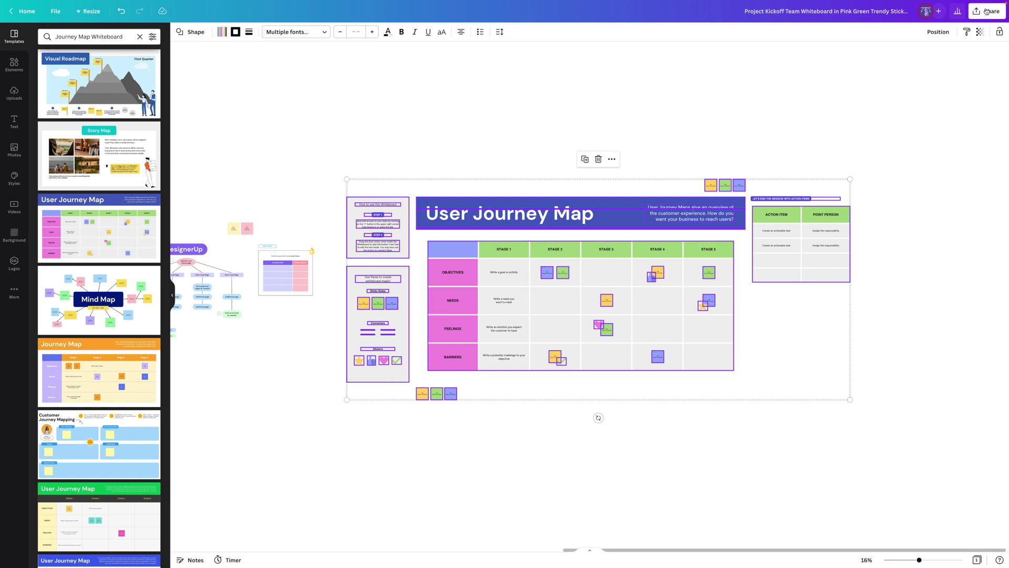
left_click(987, 12)
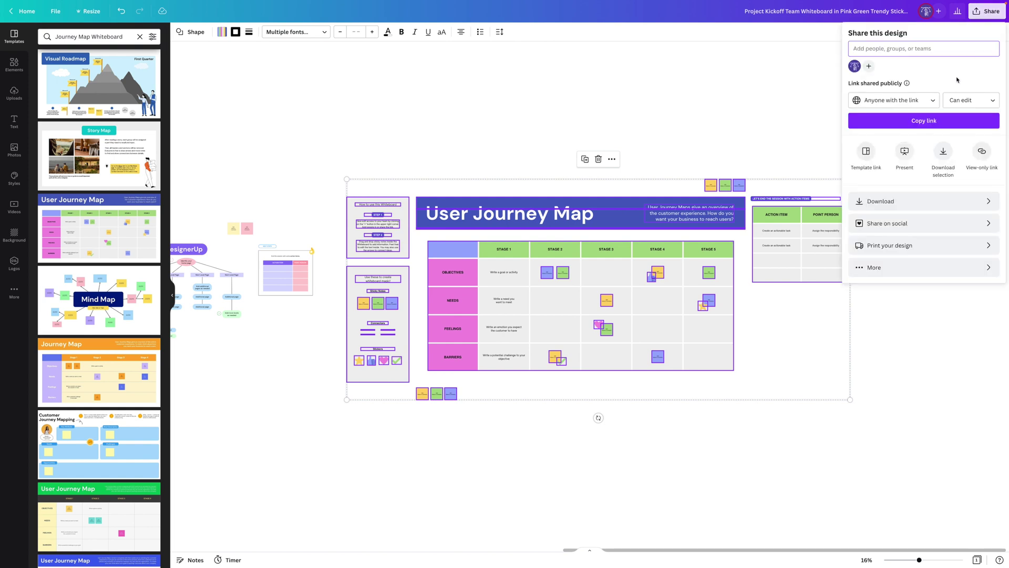
left_click(969, 205)
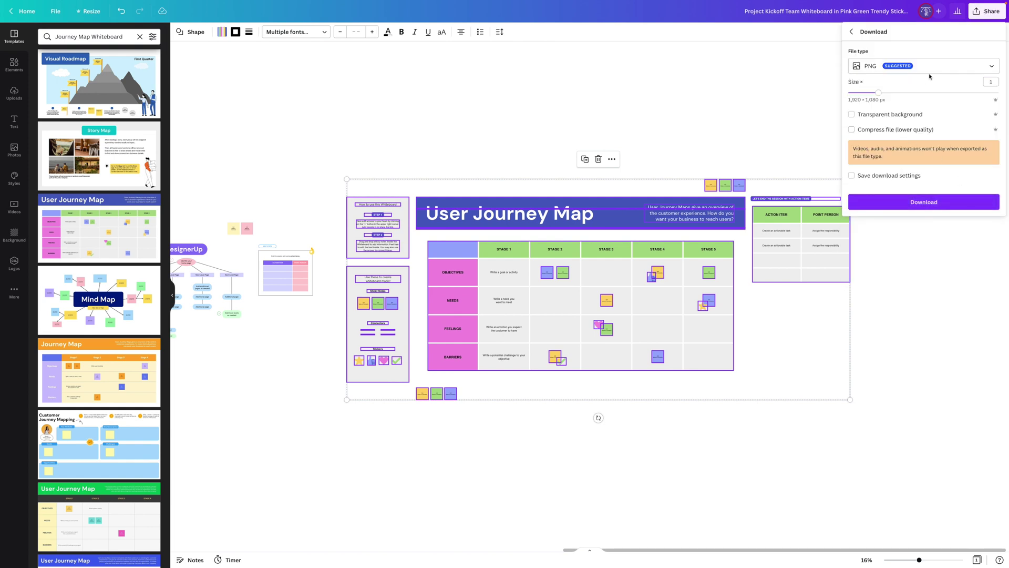
left_click(930, 72)
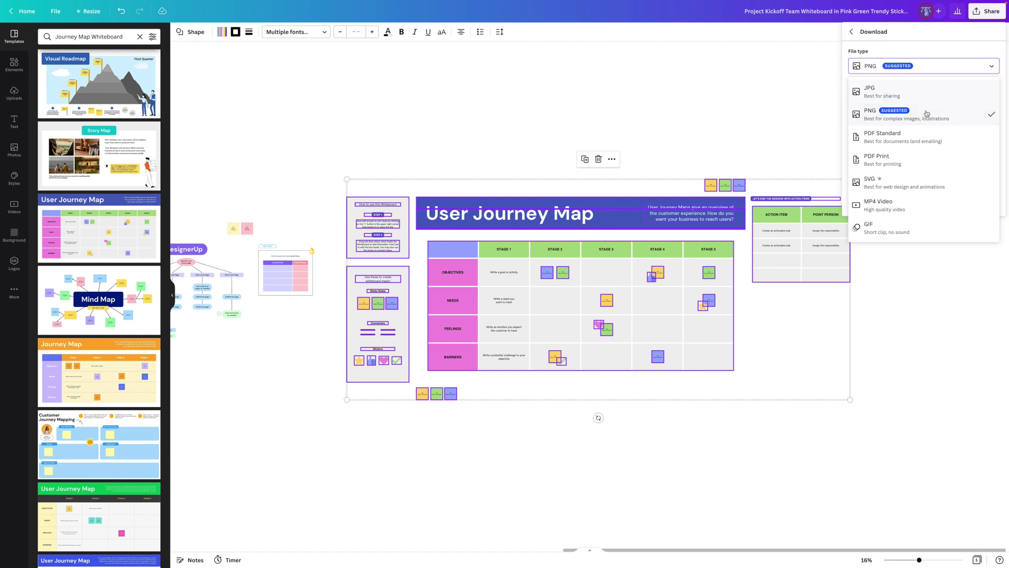
left_click(956, 66)
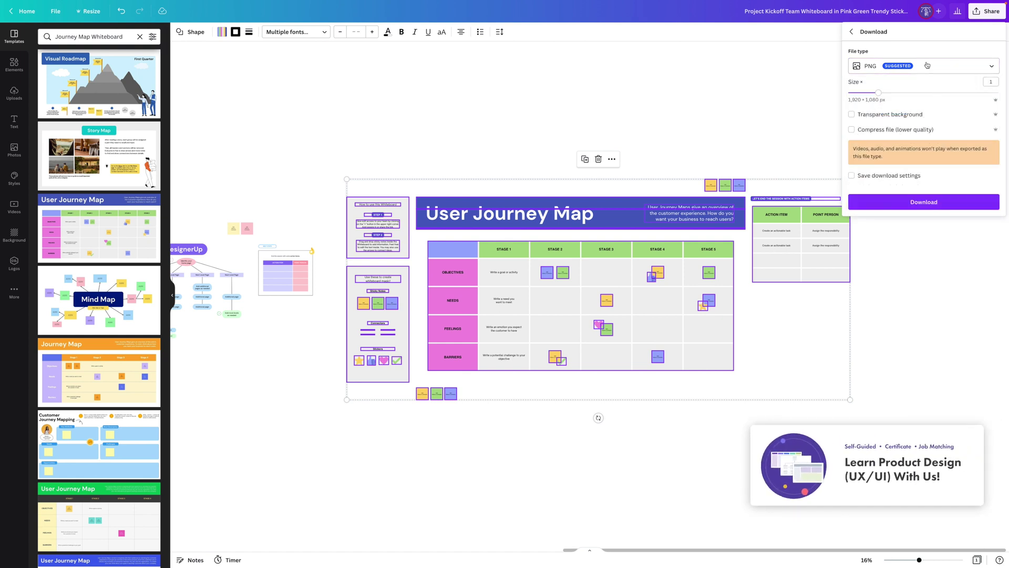
left_click(927, 64)
left_click(868, 36)
left_click(851, 31)
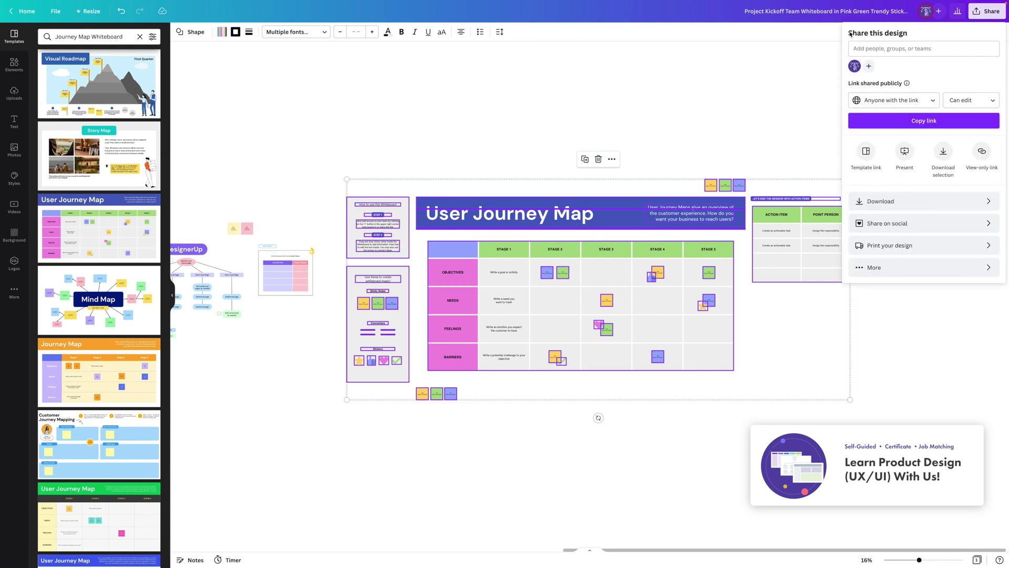
Keep link access open to anyone with edit permission and copy the share link
left_click(915, 101)
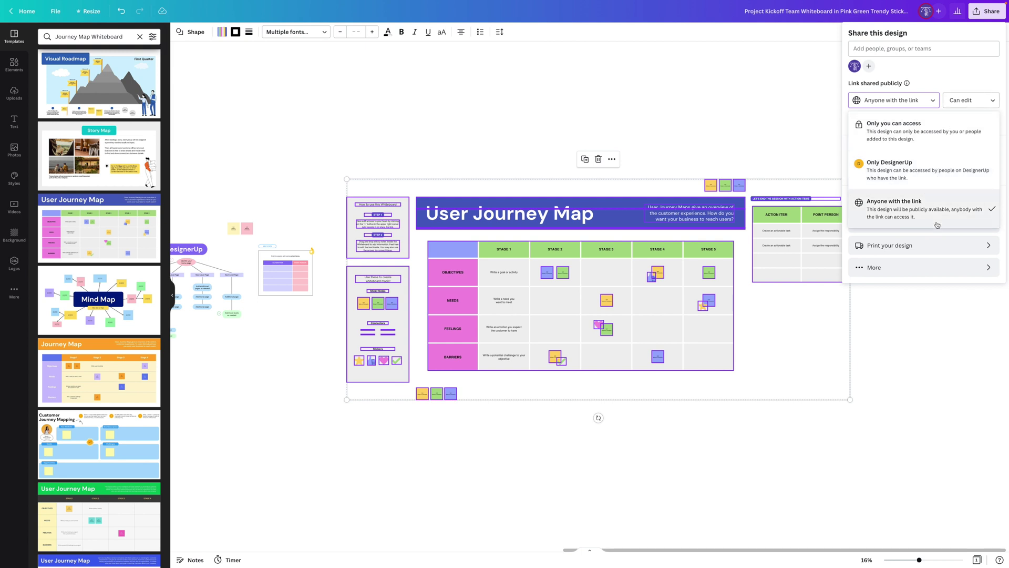
left_click(968, 63)
left_click(977, 99)
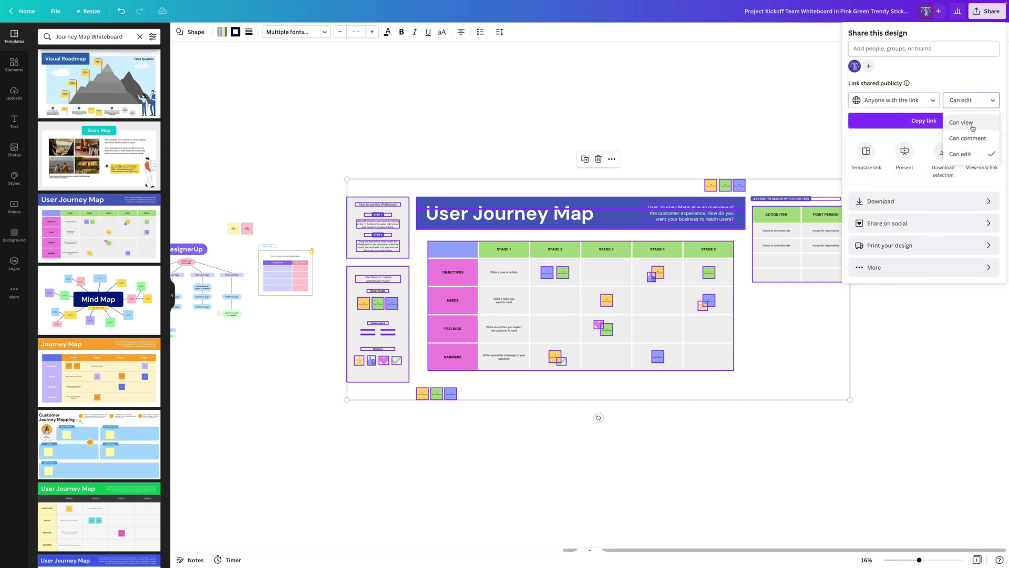
left_click(954, 62)
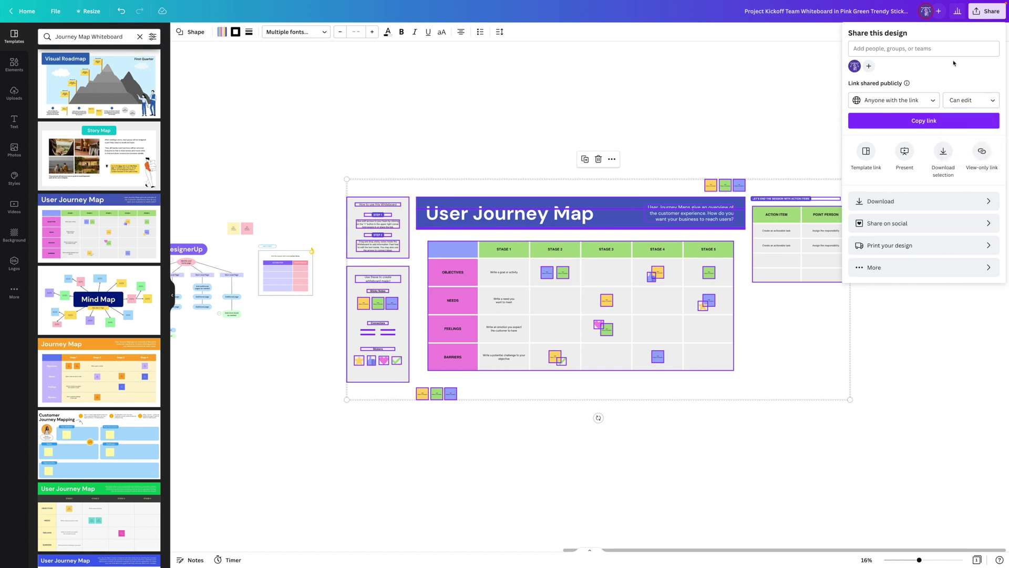
left_click(945, 122)
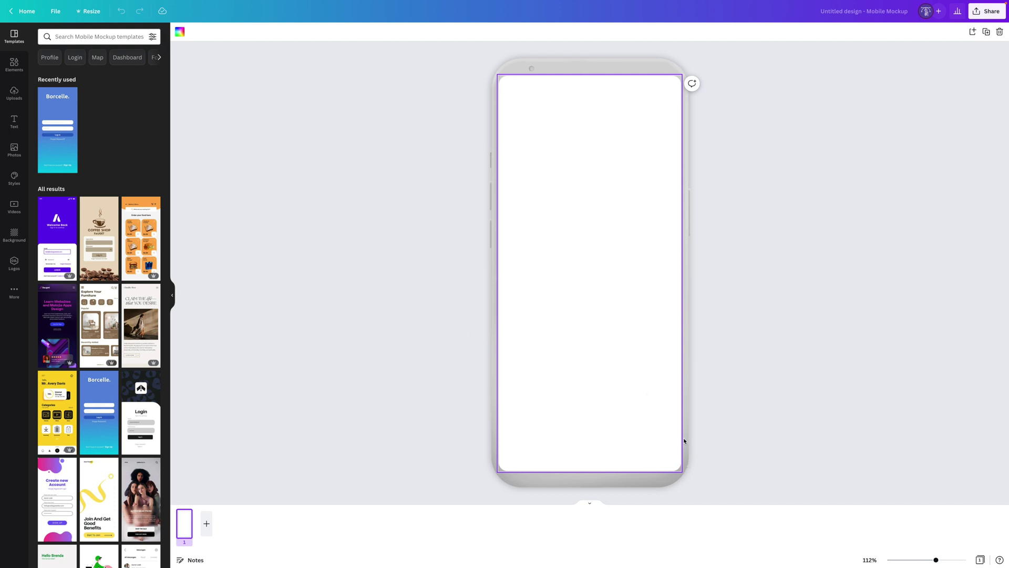
Scroll the Templates panel down to the Blue Gradient Login Page template
scroll(80, 273, "down", 1)
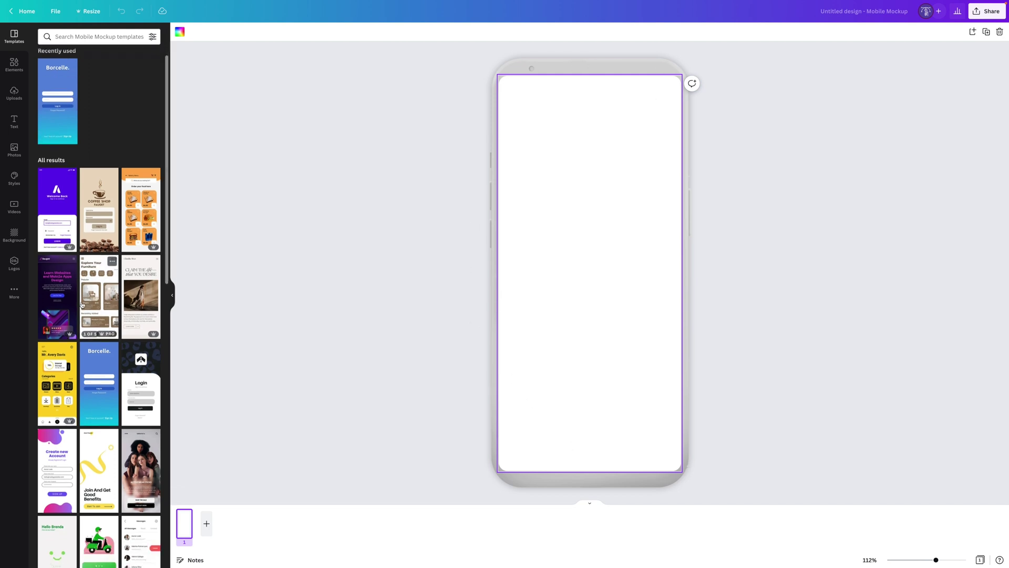
scroll(83, 305, "down", 1)
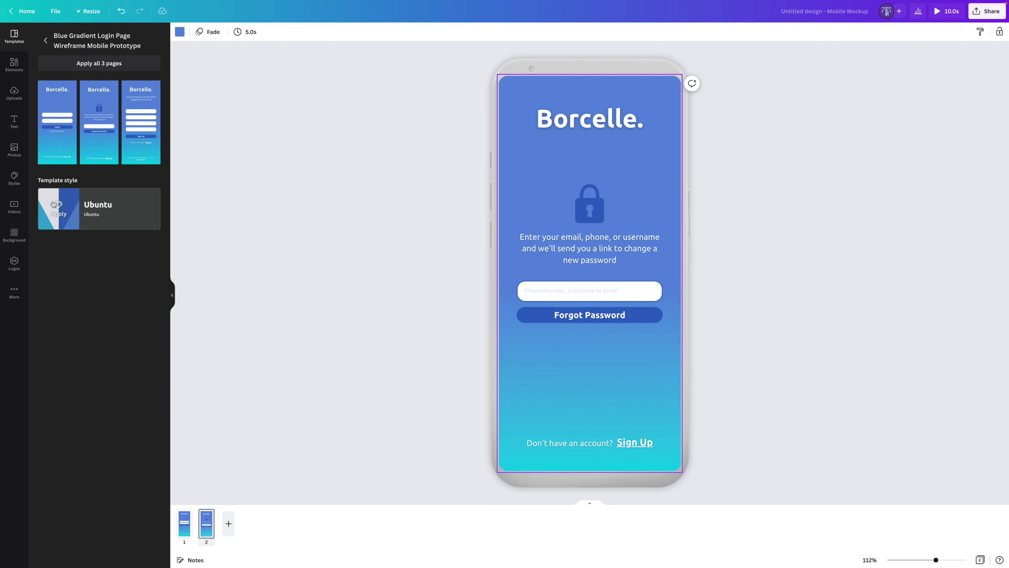
Apply the Ubuntu style, then the purple Shrikhand and Quicksand style
left_click(59, 212)
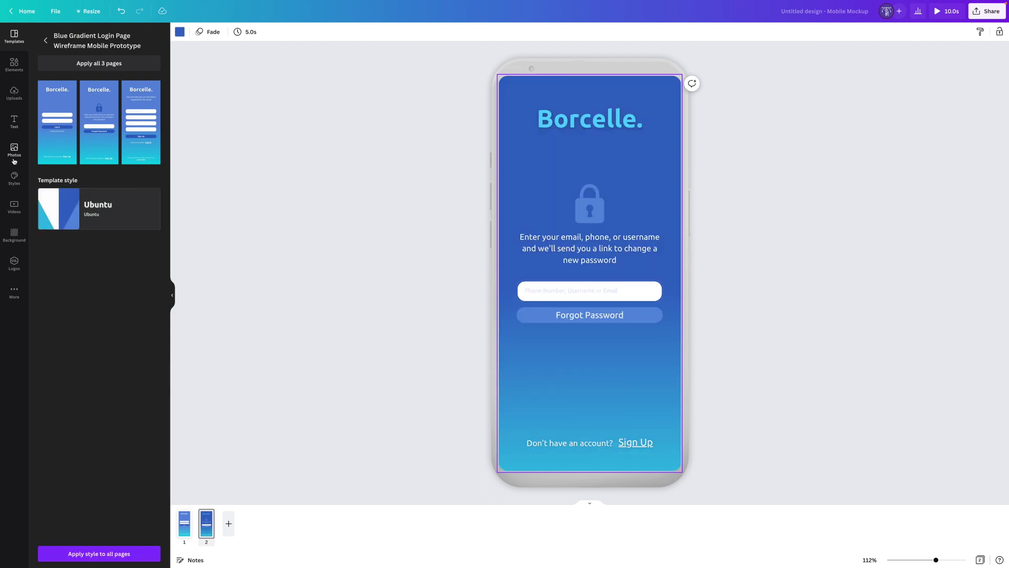
left_click(17, 184)
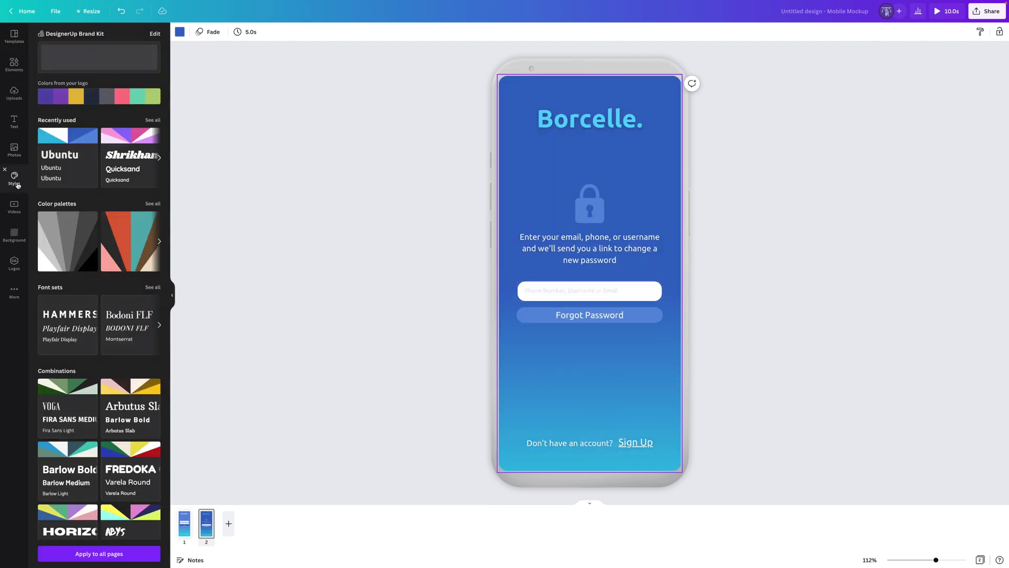
left_click(83, 159)
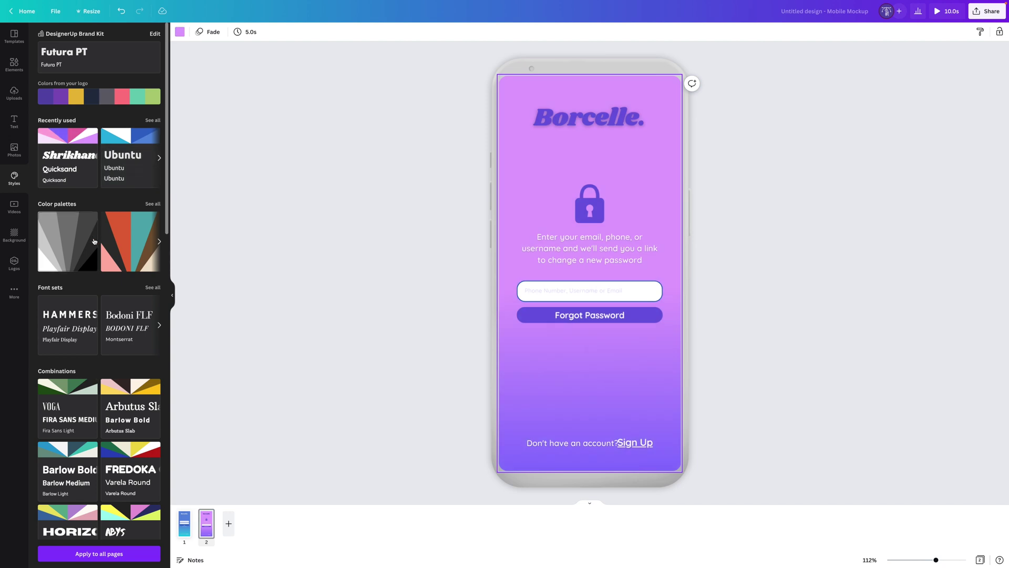
left_click(14, 93)
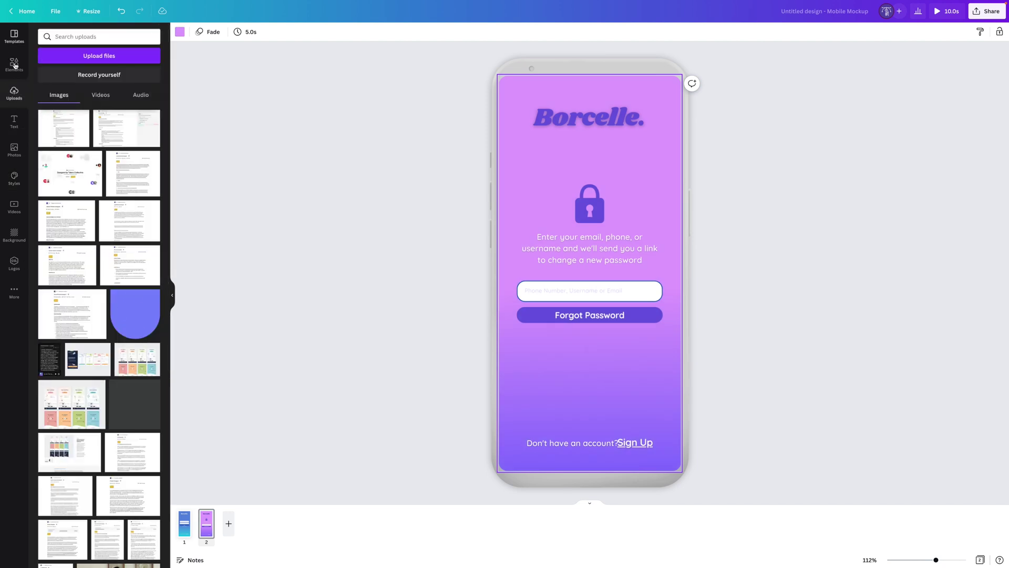
left_click(14, 179)
Try the ABYS and Josefin Sans combination, then revert to purple Shrikhand and Quicksand
scroll(132, 321, "down", 3)
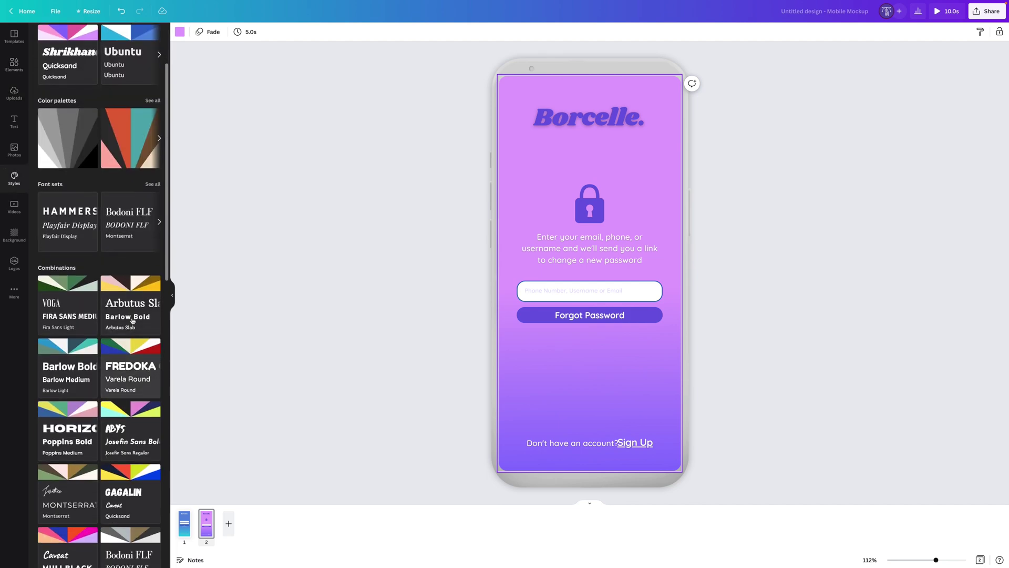
left_click(126, 426)
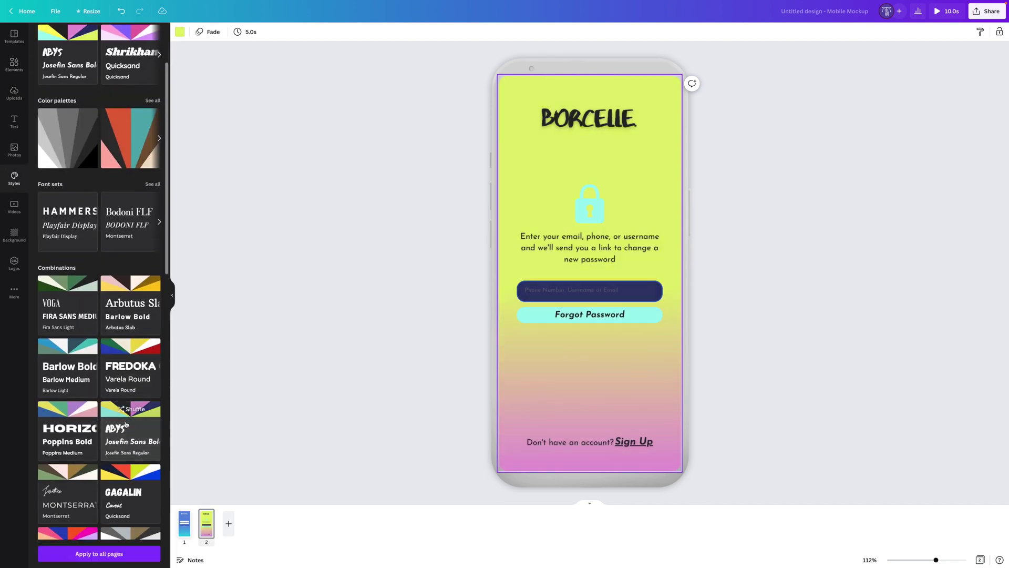
left_click(126, 424)
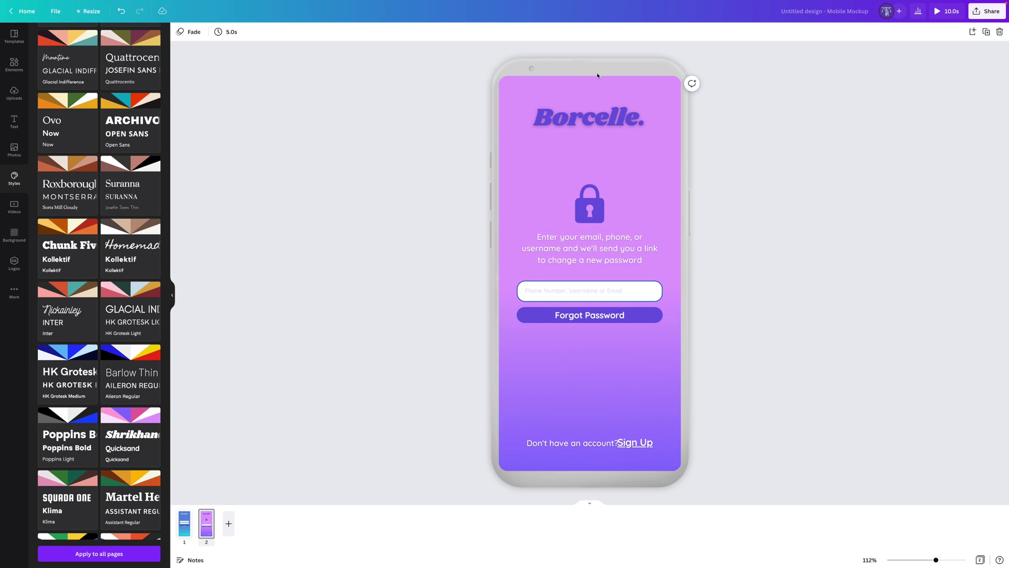
left_click(184, 33)
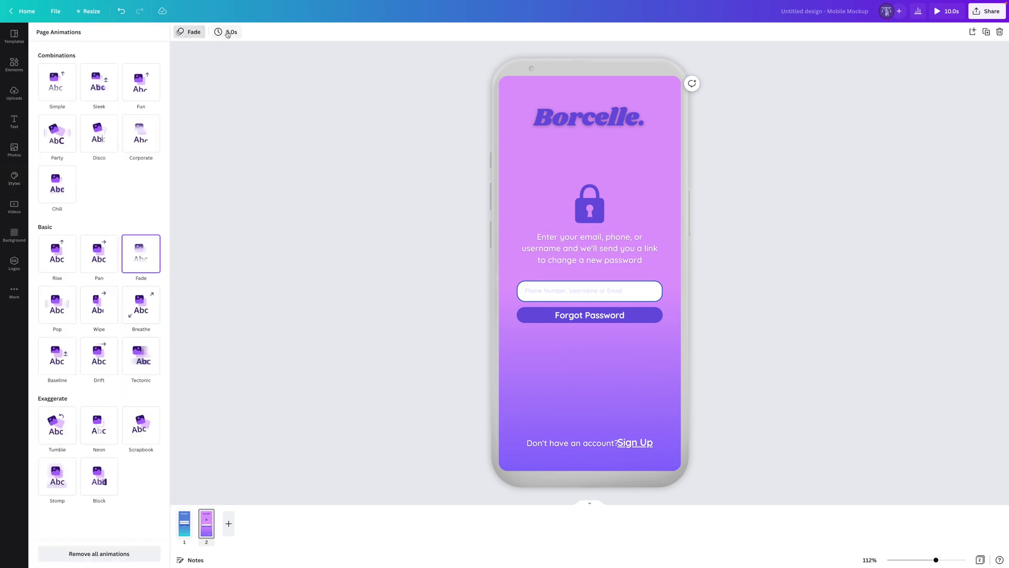
Preview the Pan and Pop animations, keep Fade, and play the 10-second full-screen preview
left_click(88, 253)
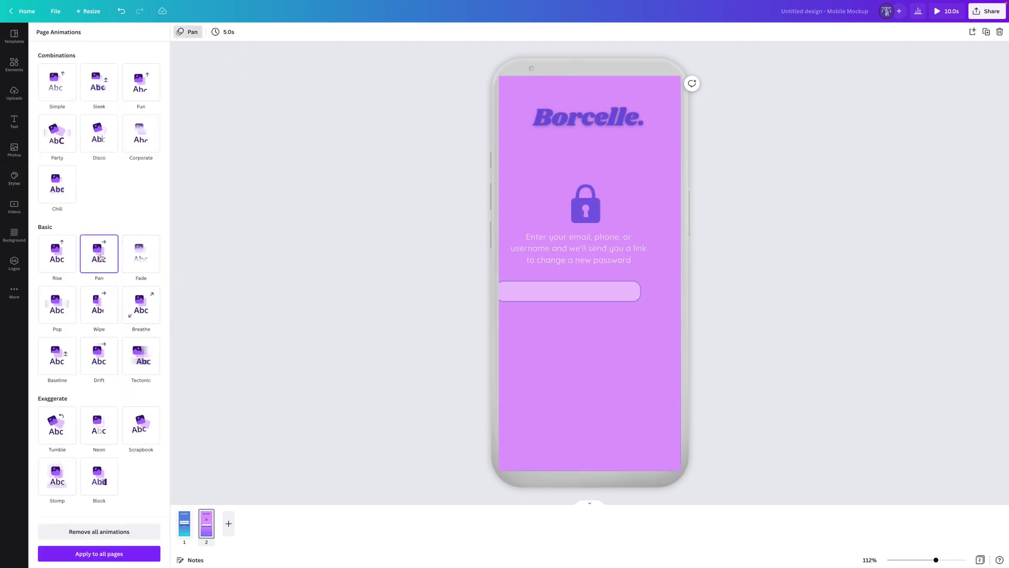
left_click(62, 303)
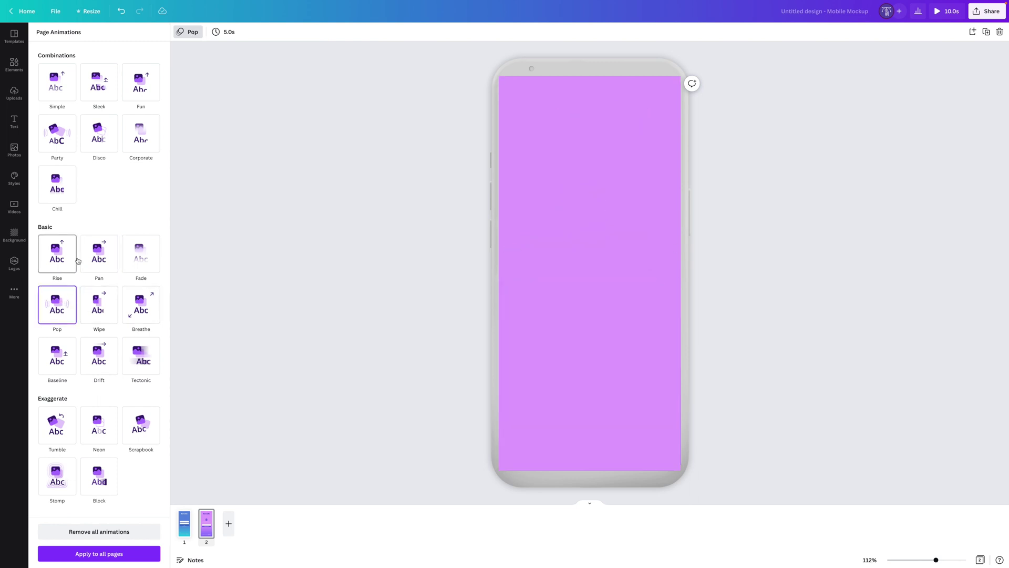
left_click(141, 254)
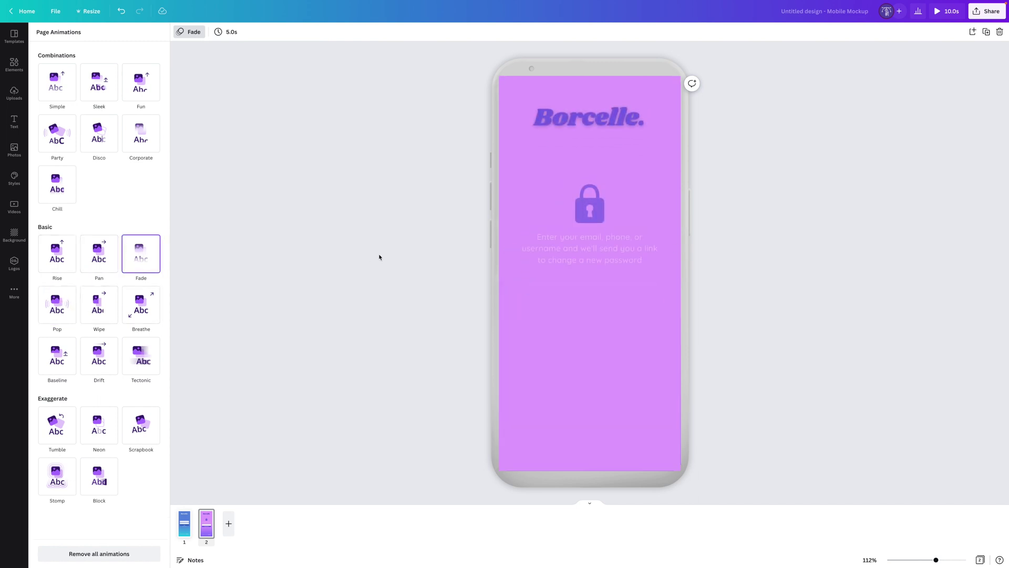
left_click(806, 128)
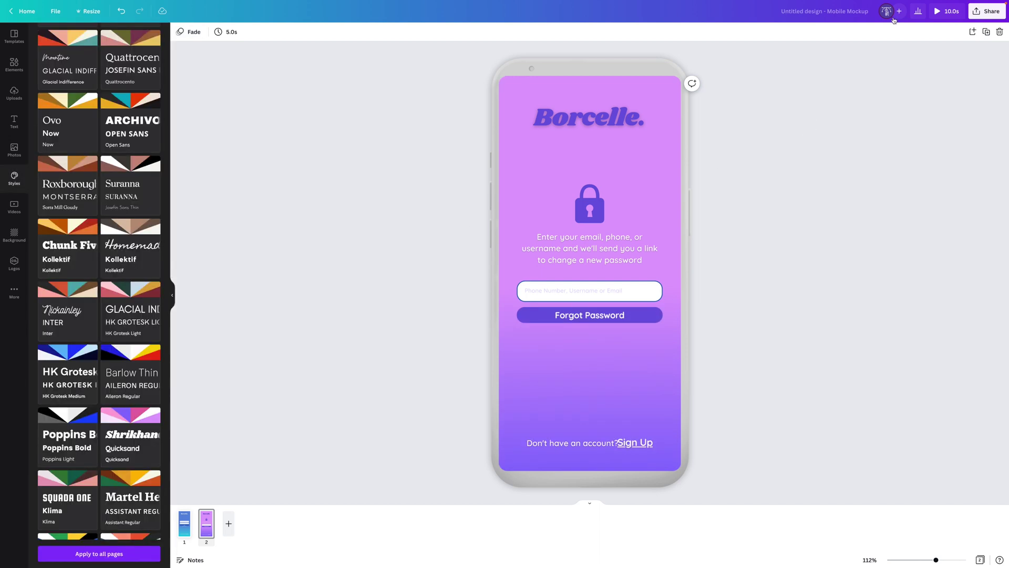
left_click(942, 15)
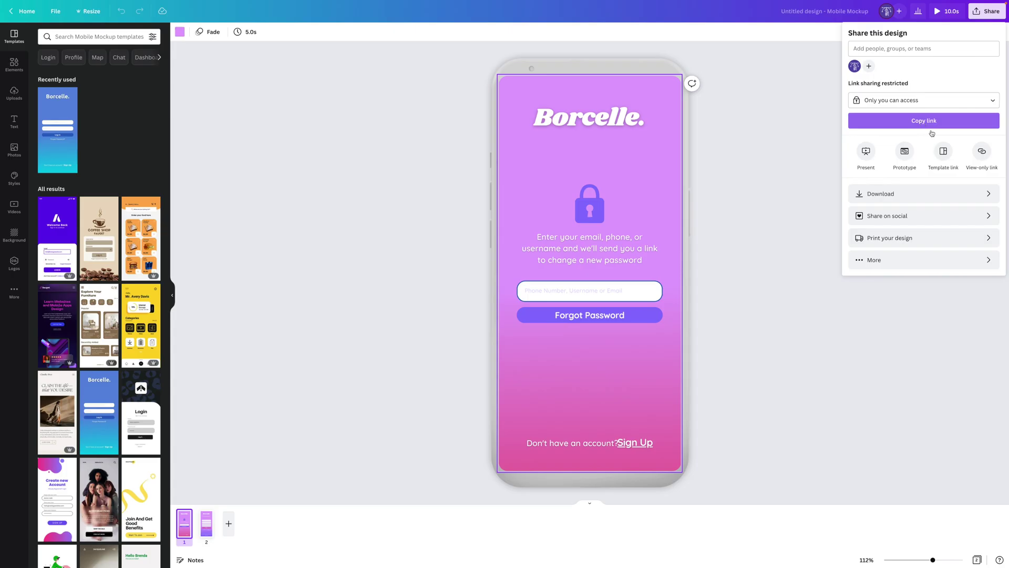
Open the Mobile Mockup as a clickable prototype and advance it to page 2
left_click(902, 157)
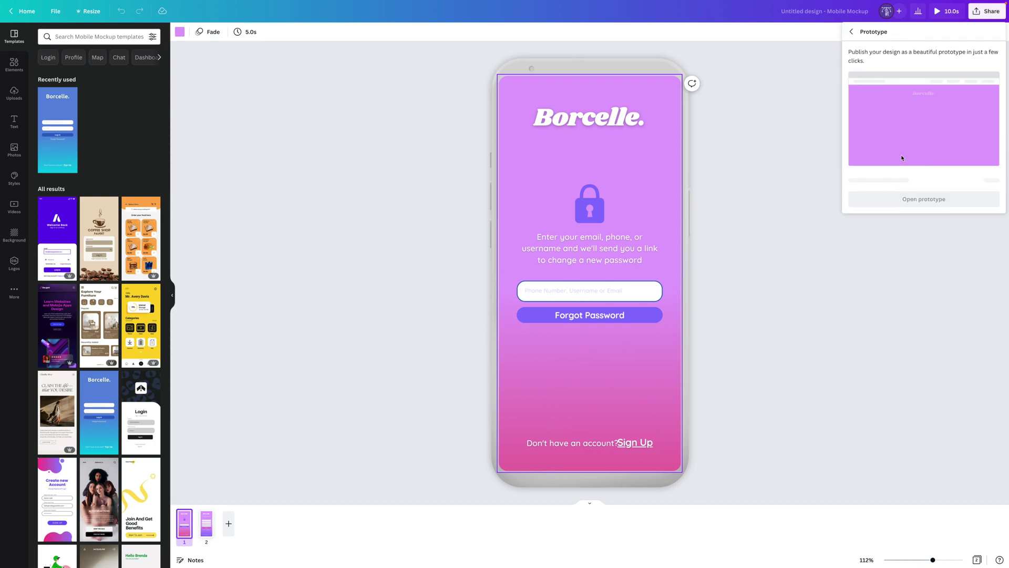
left_click(917, 182)
left_click(521, 550)
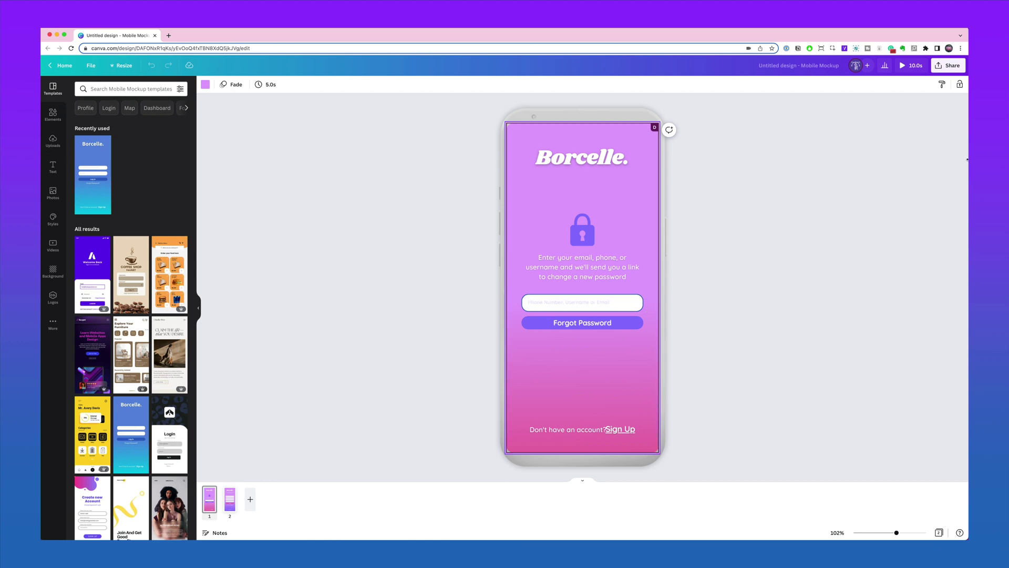
Present the Mobile Mockup in Presenter view and dismiss the Presenter Window notice
left_click(947, 66)
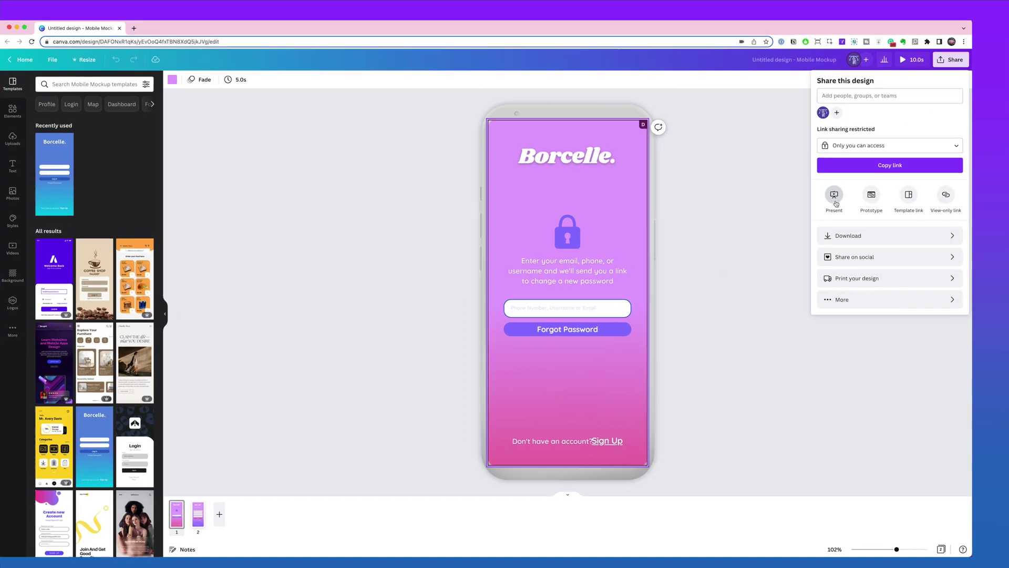
left_click(836, 195)
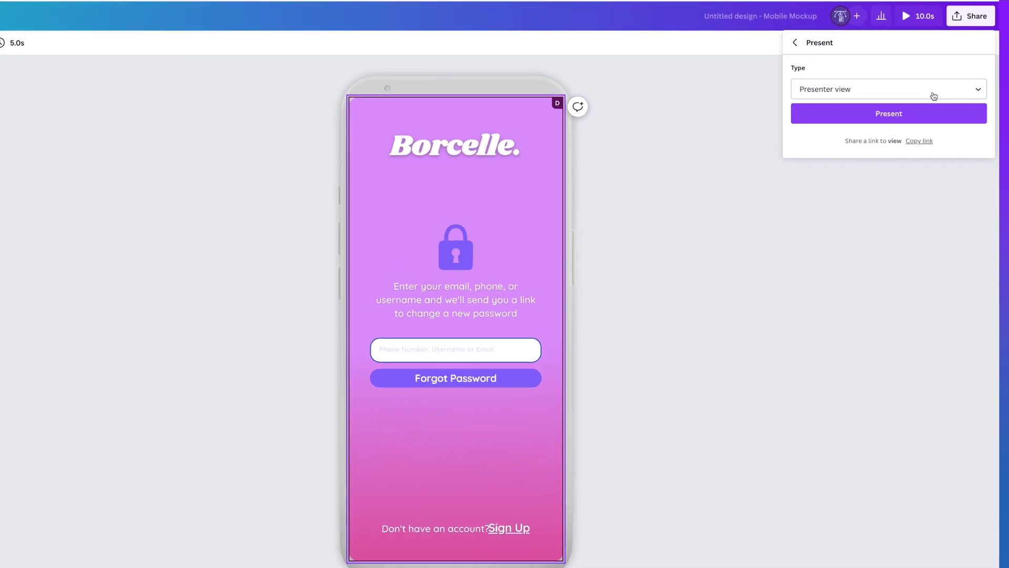
left_click(987, 91)
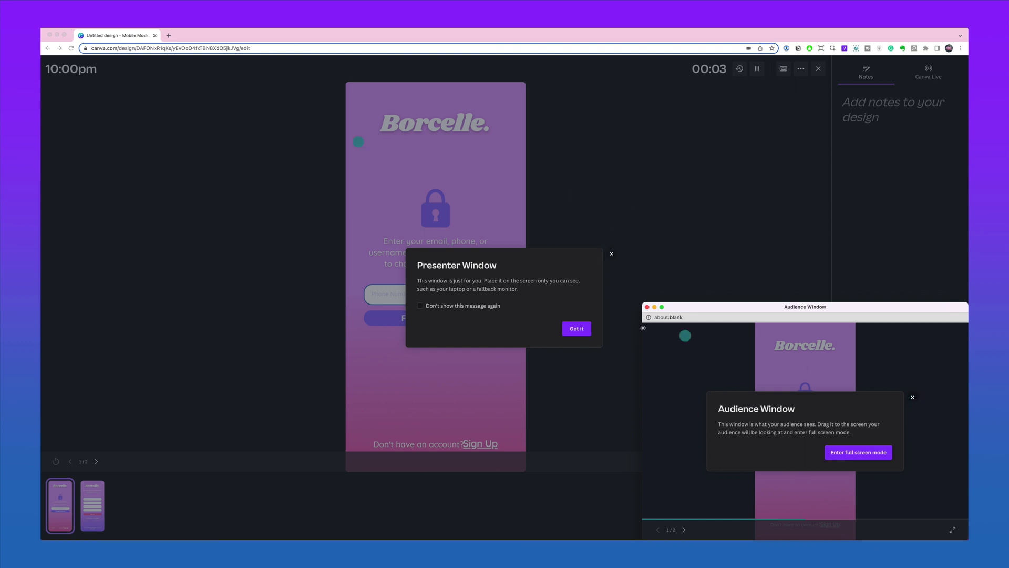
left_click(608, 291)
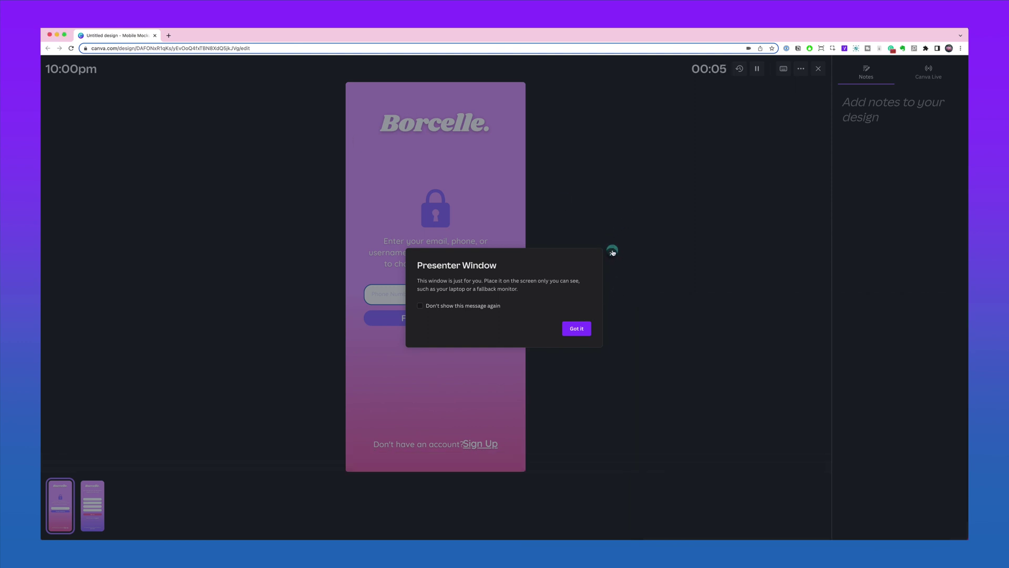
left_click(576, 329)
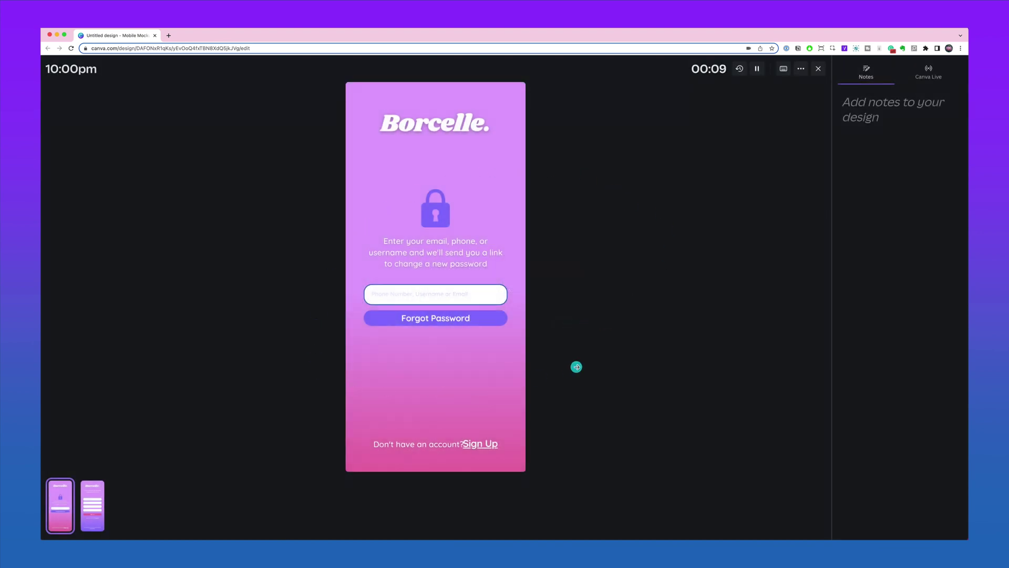
Advance the presentation to the Borcelle sign-up page and switch the sidebar to Canva Live
left_click(858, 119)
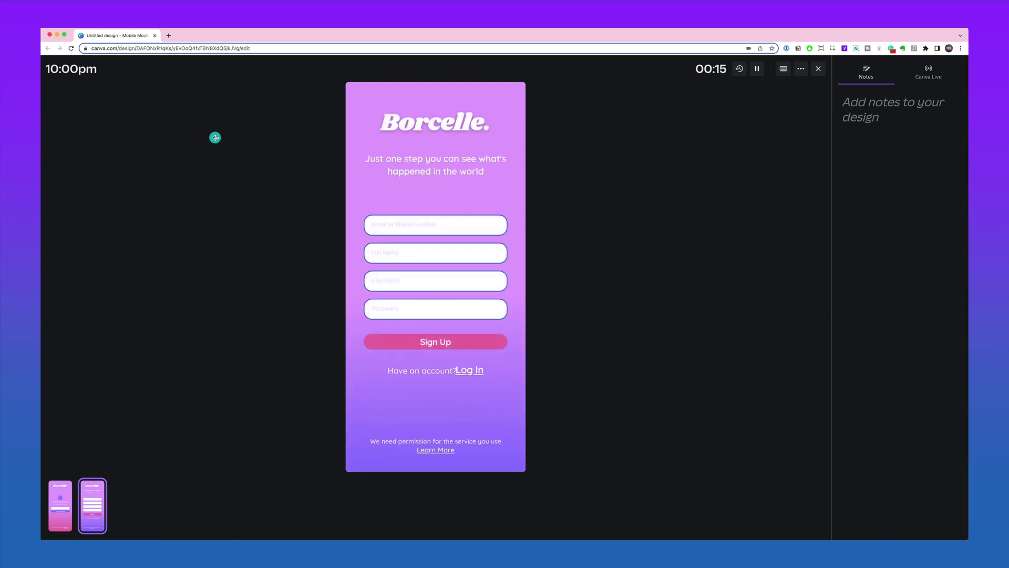
left_click(800, 73)
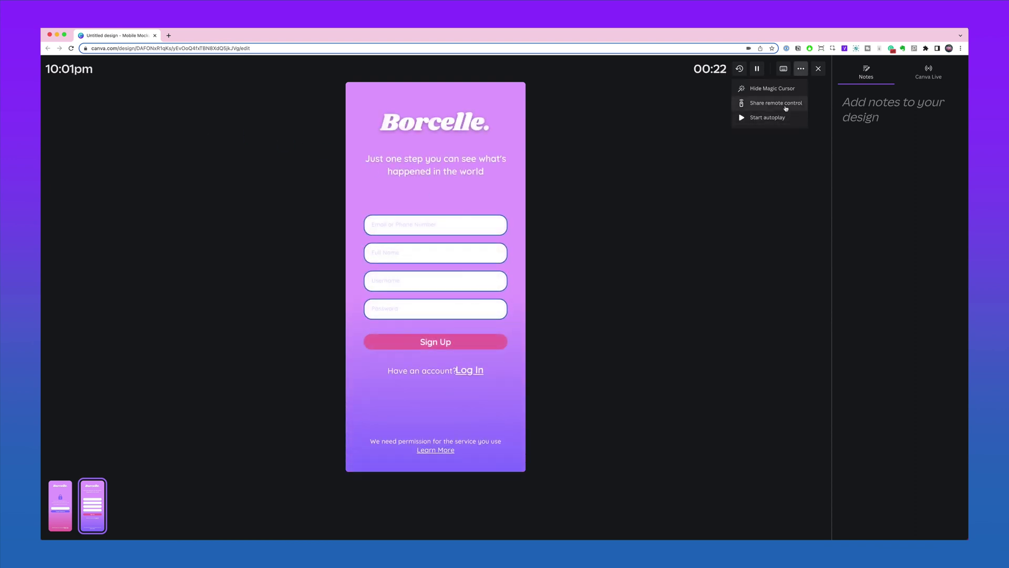
left_click(775, 167)
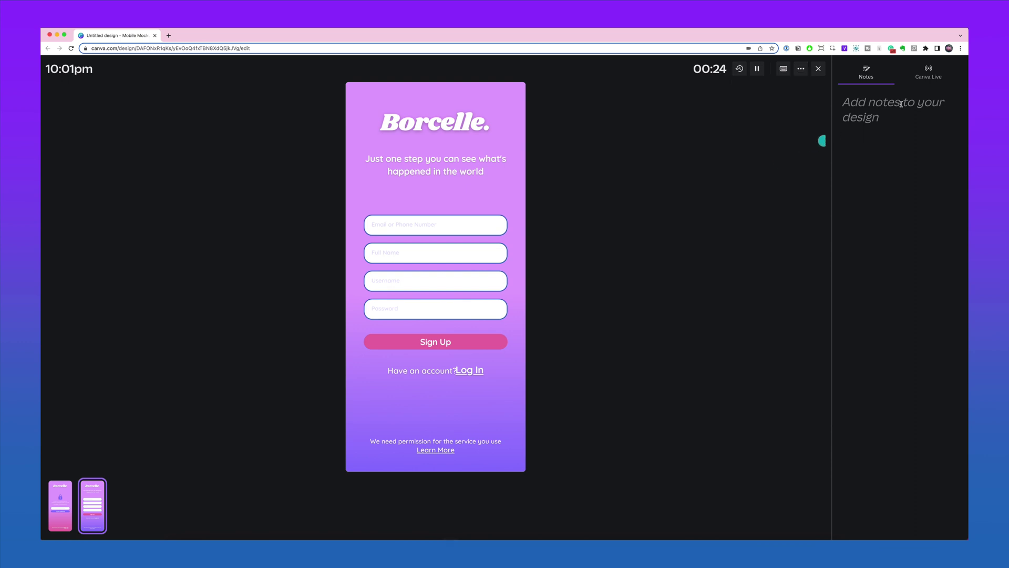
left_click(928, 76)
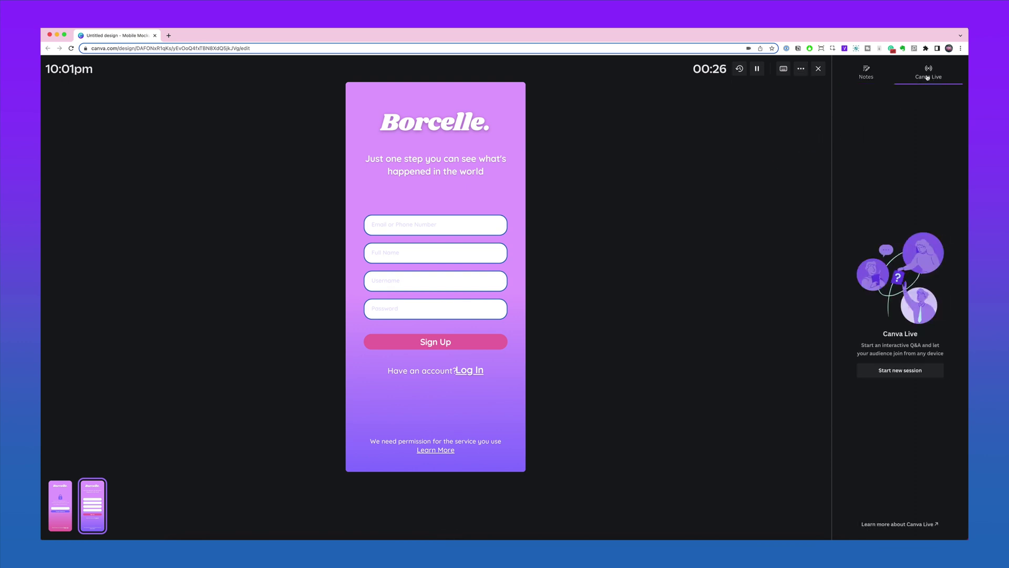
Start a new Canva Live session, copy the audience invitation, and check the Invite details
left_click(916, 374)
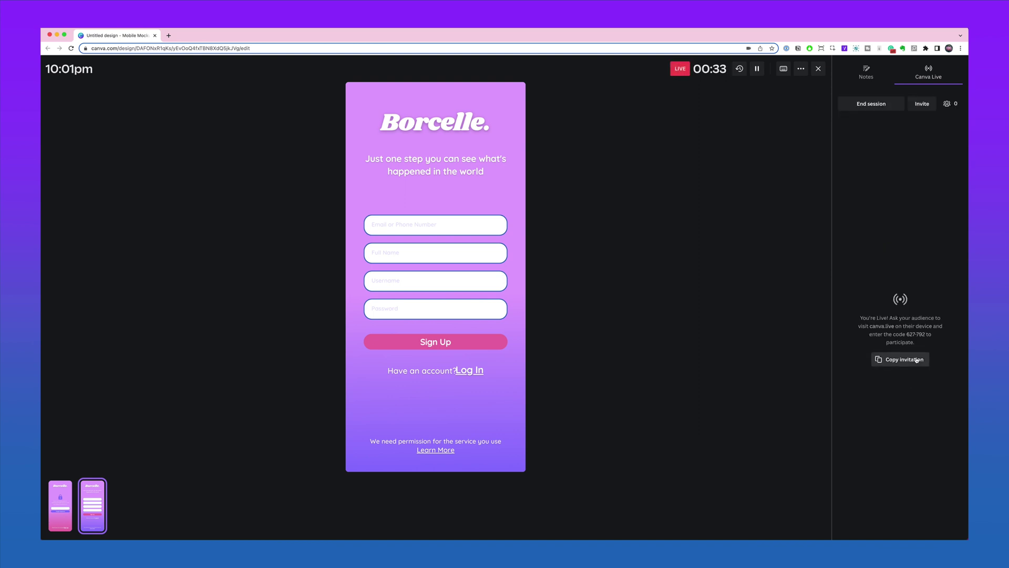
left_click(917, 359)
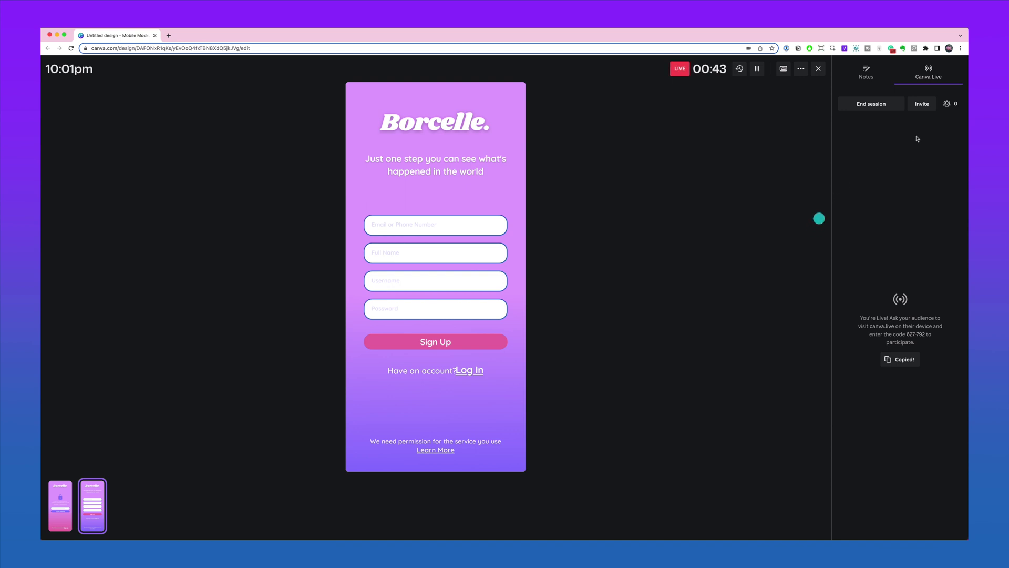
left_click(922, 105)
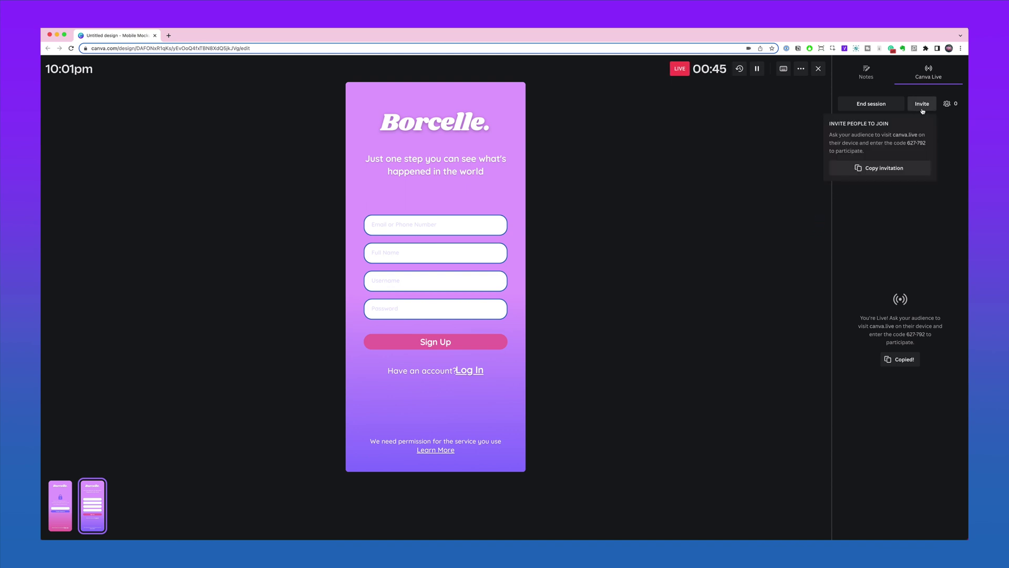
left_click(965, 133)
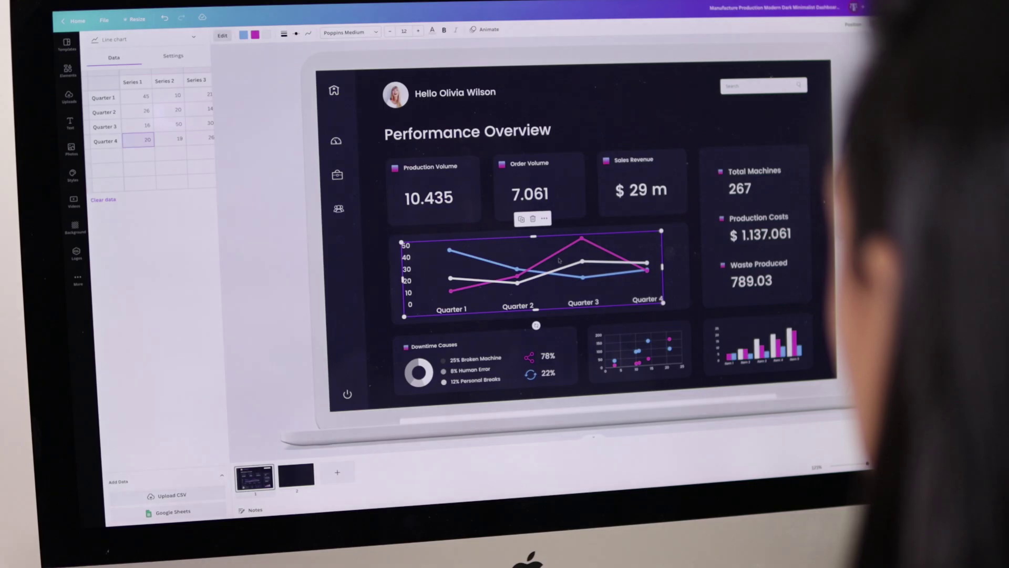
Set the chart's Series 2 values to 20 for Quarter 1 and 60 for Quarter 3
left_click(177, 99)
type("20")
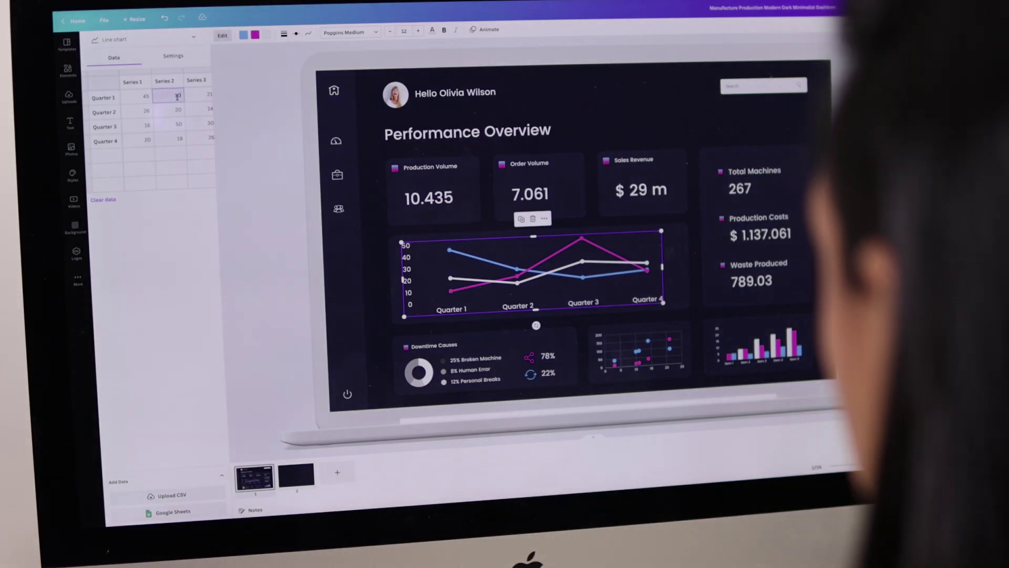
key("Return")
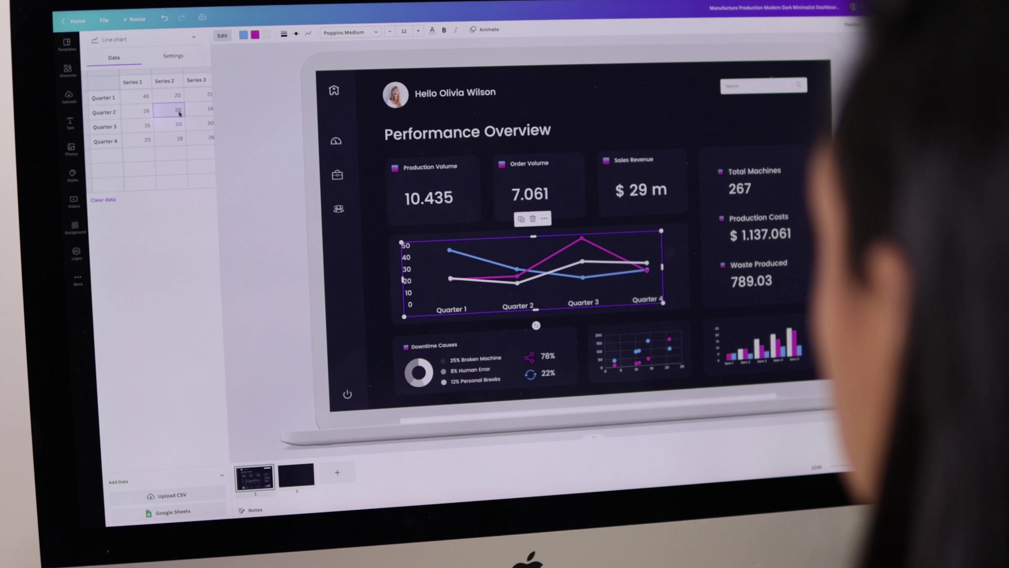
left_click(179, 125)
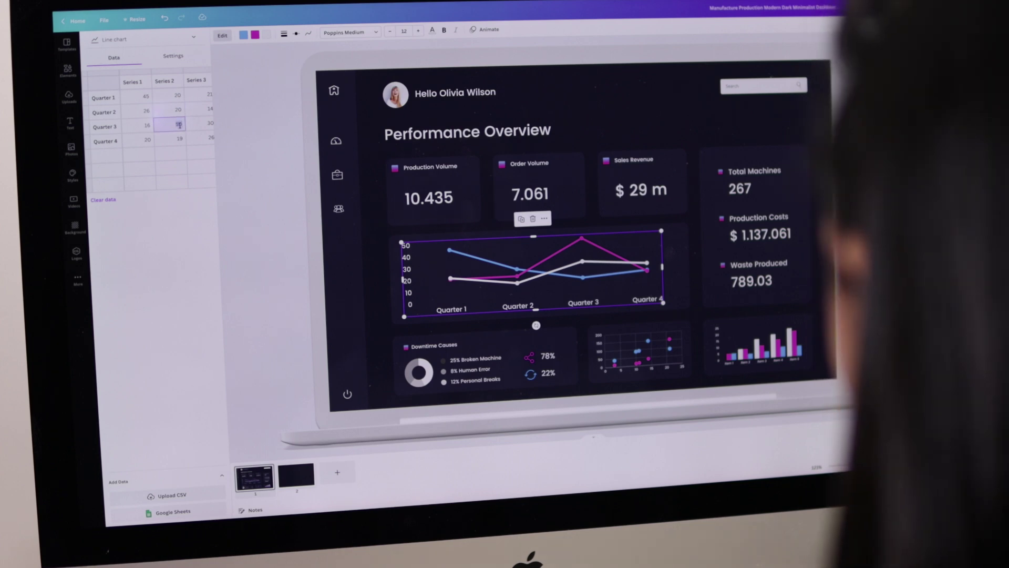
type("60")
key("Return")
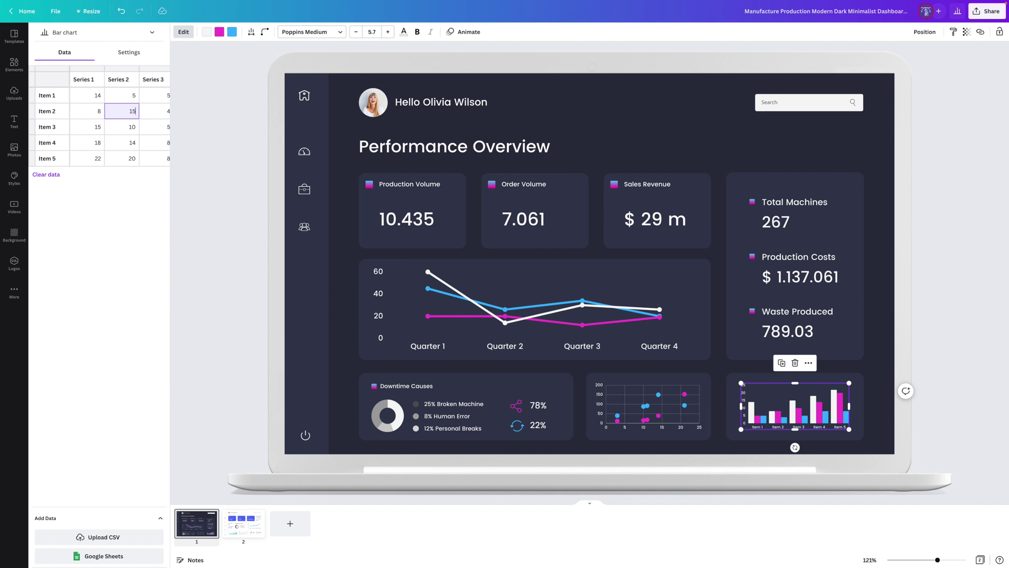
key("Return")
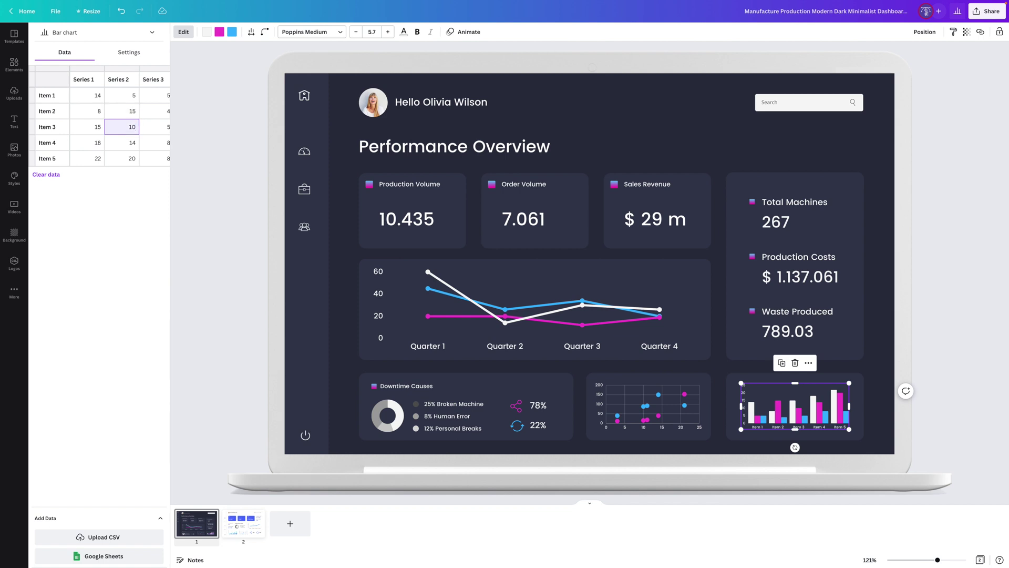
Enter 4 for Series 3 Item 4, close the data editor, and scroll to page 2
left_click(167, 145)
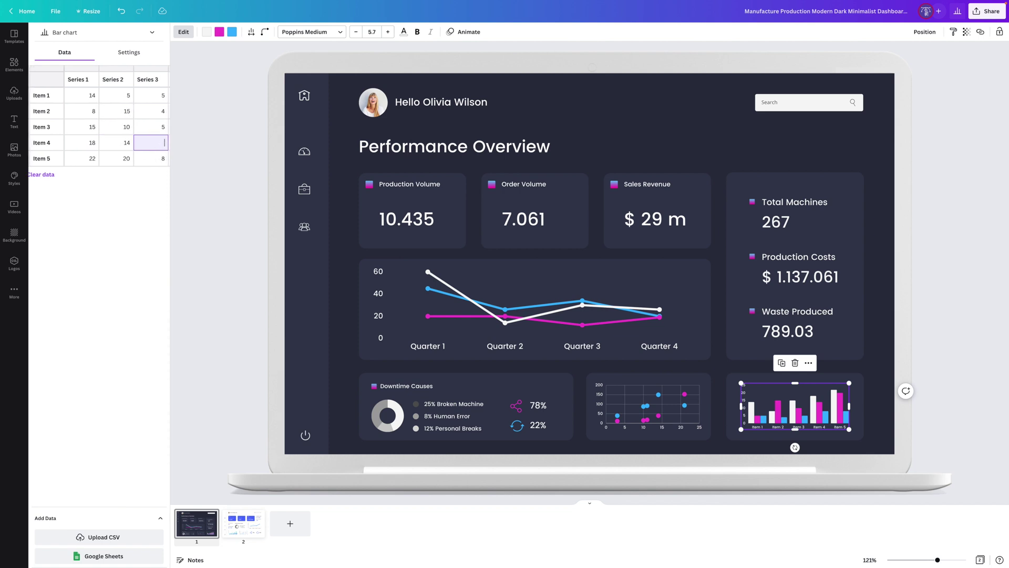
type("4")
key("Return")
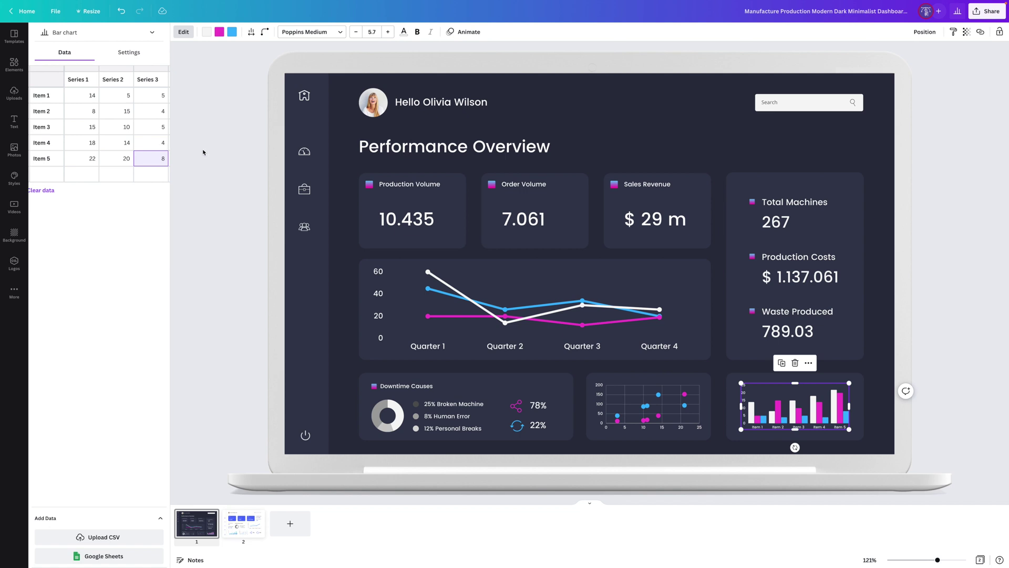
key("Escape")
scroll(200, 152, "down", 2)
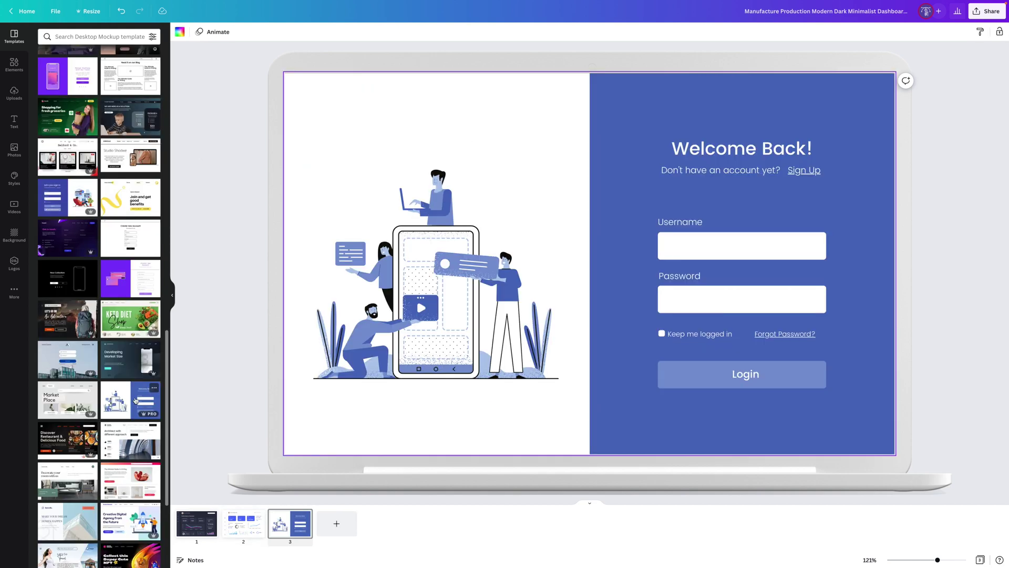
Apply the chosen purple palette and font style to all Breakfast Alley website pages
scroll(133, 455, "down", 5)
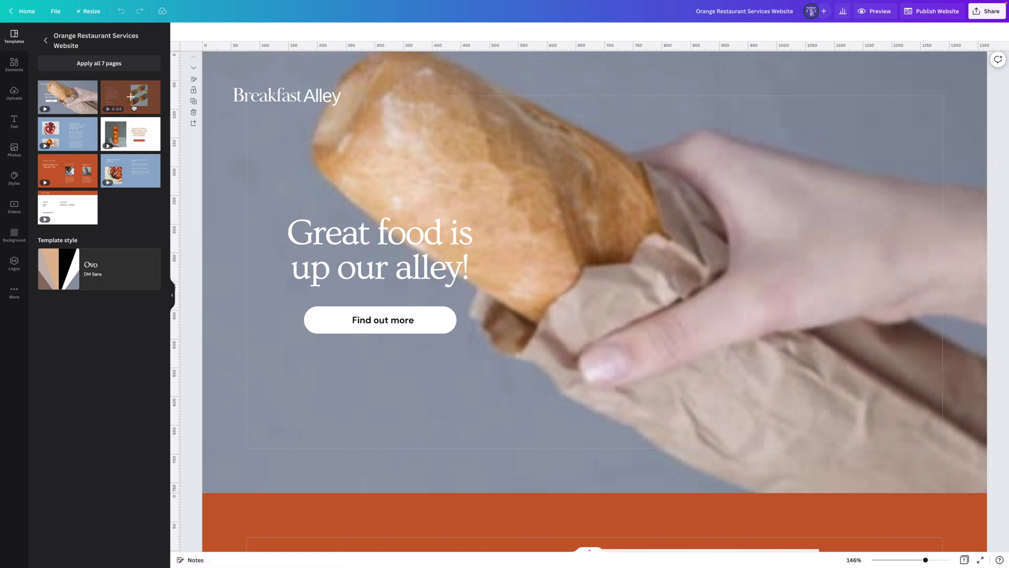
scroll(432, 180, "down", 5)
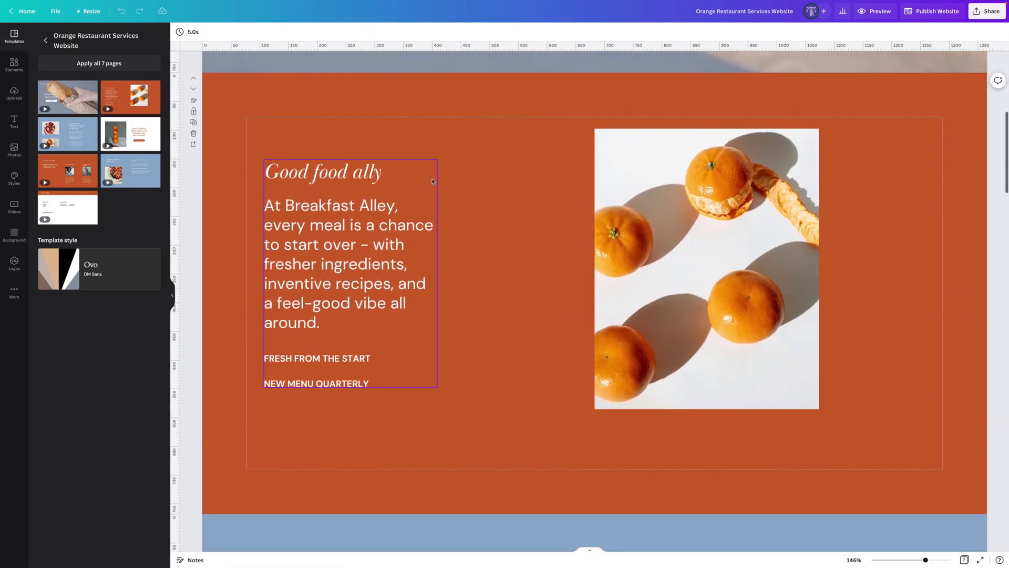
scroll(432, 181, "down", 10)
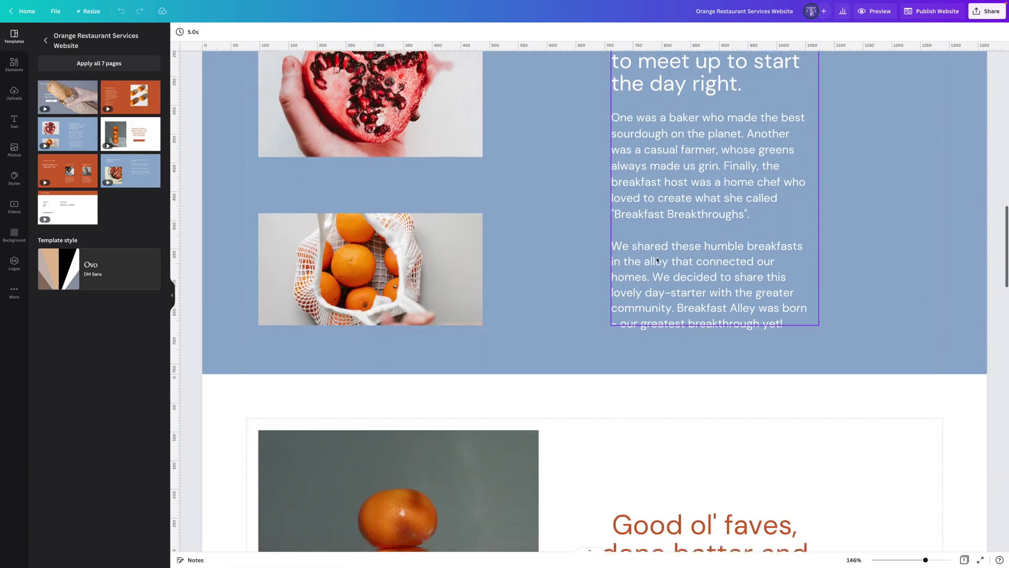
scroll(657, 260, "down", 9)
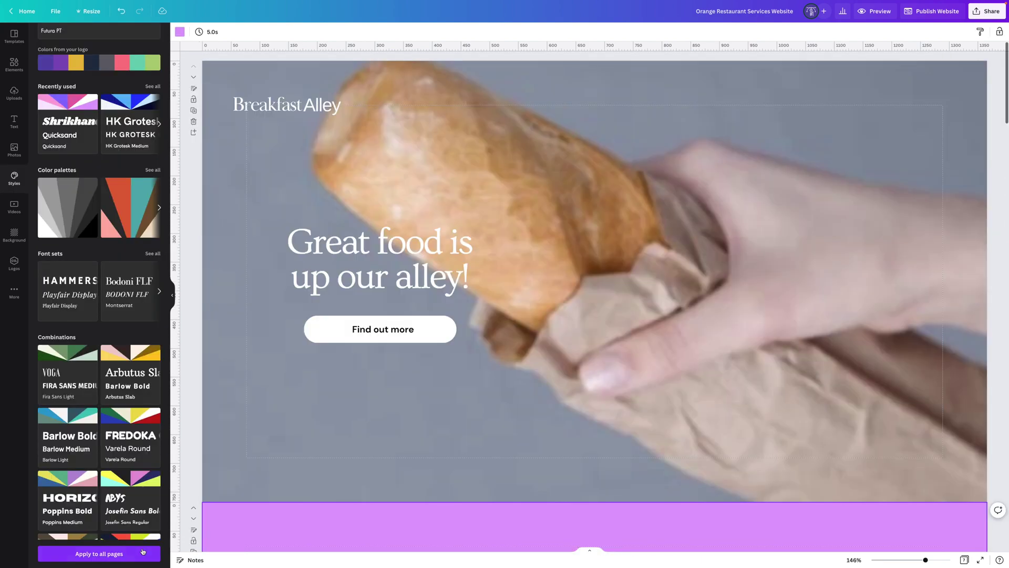
left_click(143, 551)
scroll(402, 342, "down", 5)
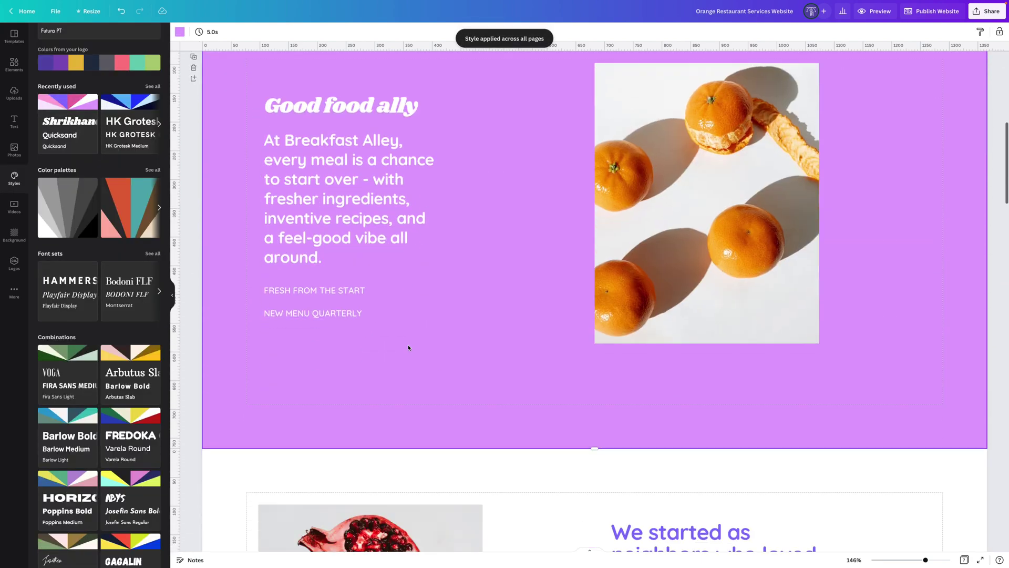
scroll(409, 348, "down", 10)
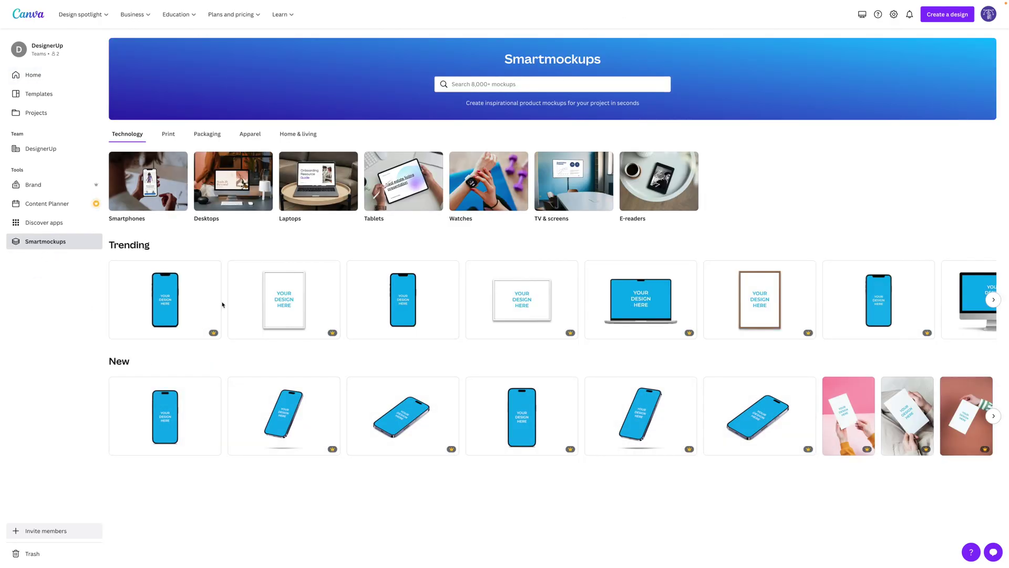
Scroll through the Smartmockups technology mockups and open the iMac desktop mockup
scroll(221, 304, "right", 8)
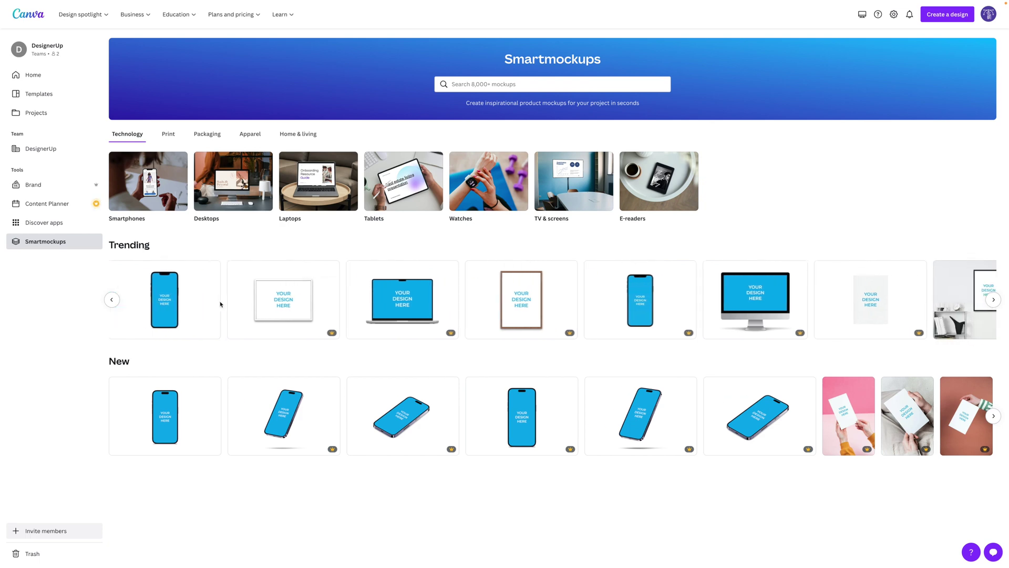
scroll(220, 304, "right", 5)
scroll(298, 416, "right", 2)
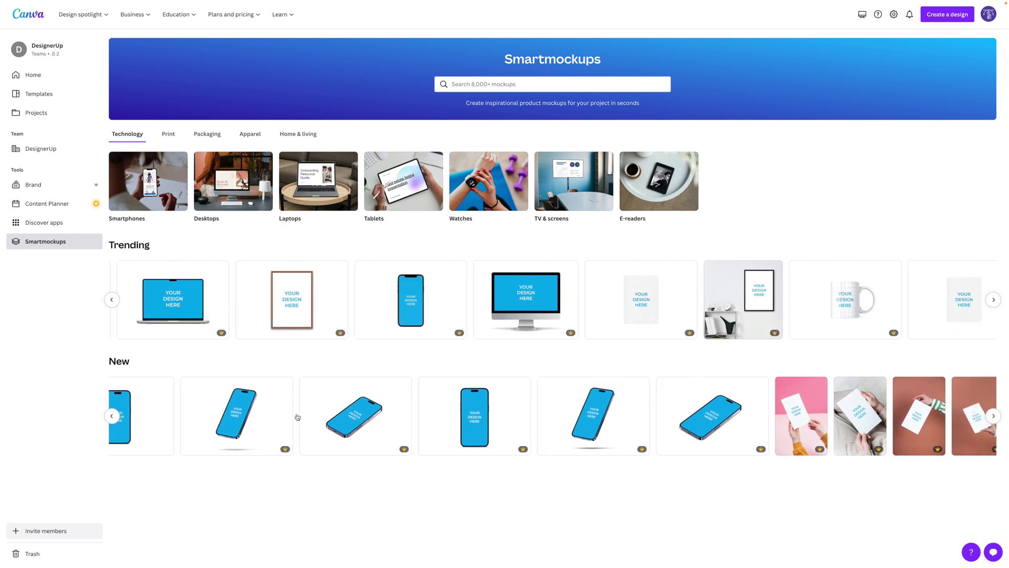
scroll(298, 417, "right", 15)
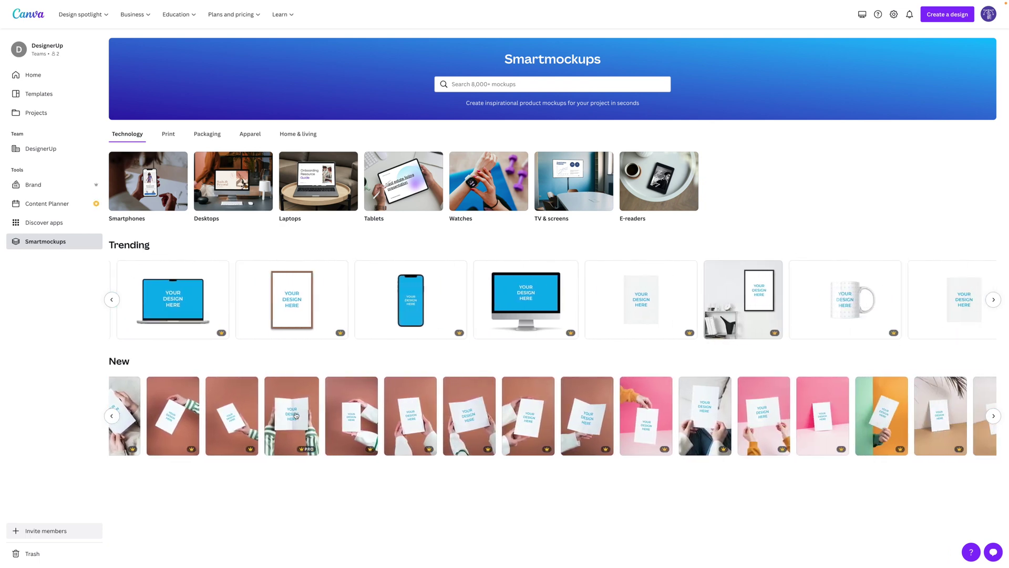
scroll(298, 417, "right", 8)
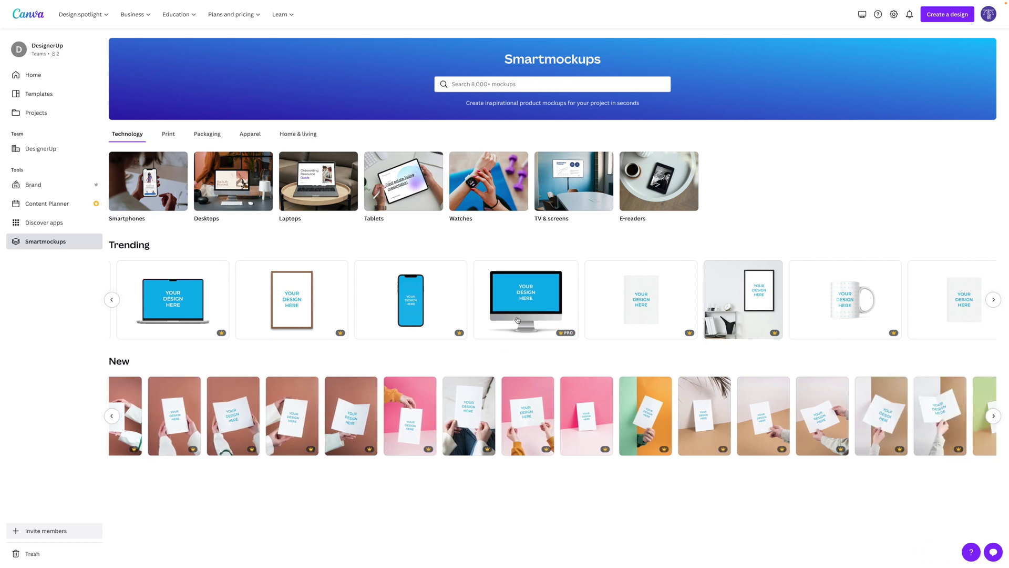
left_click(517, 320)
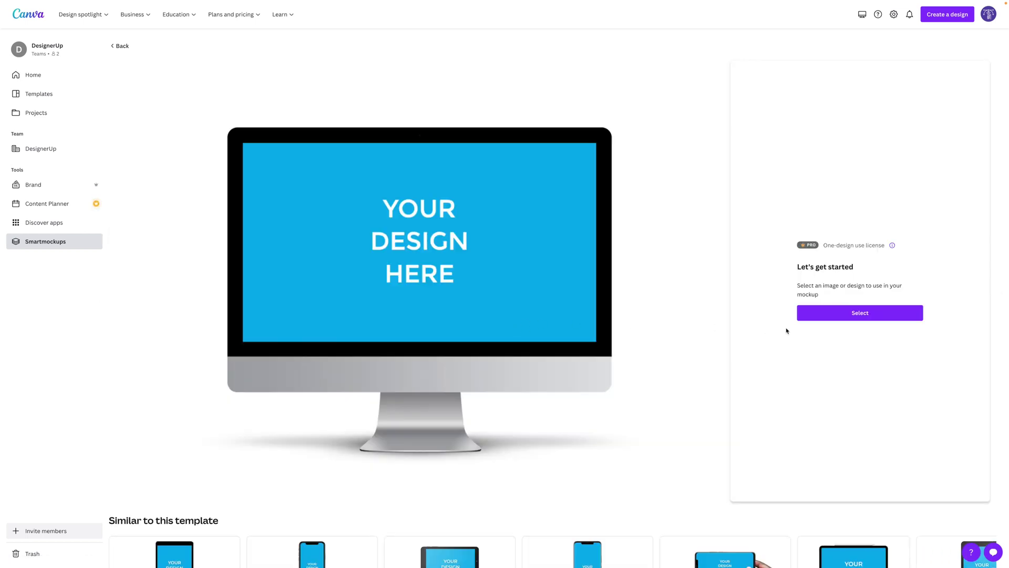
Place 1.png on the iMac screen, enlarge it to fill the screen, and save
left_click(822, 314)
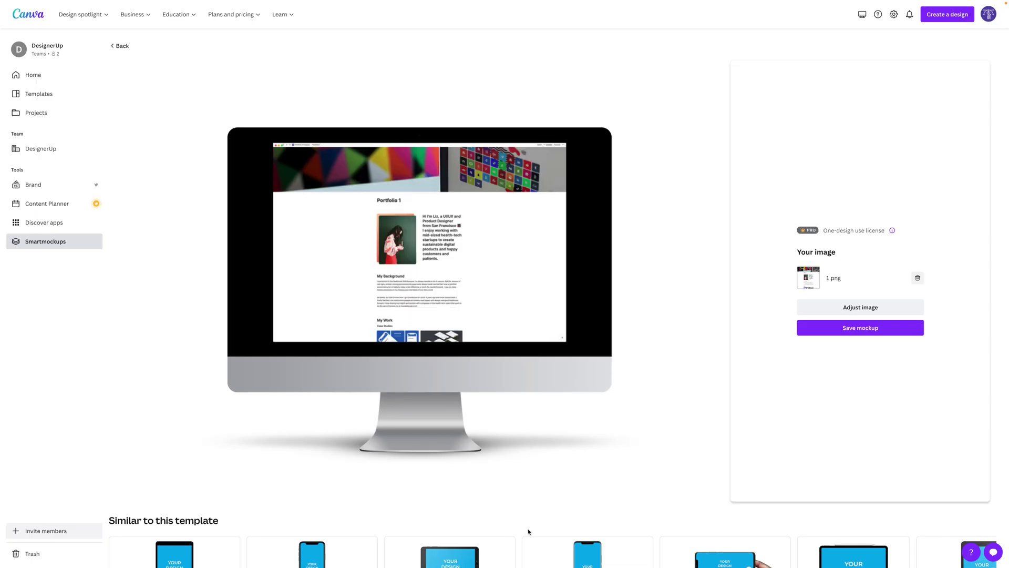
left_click(861, 306)
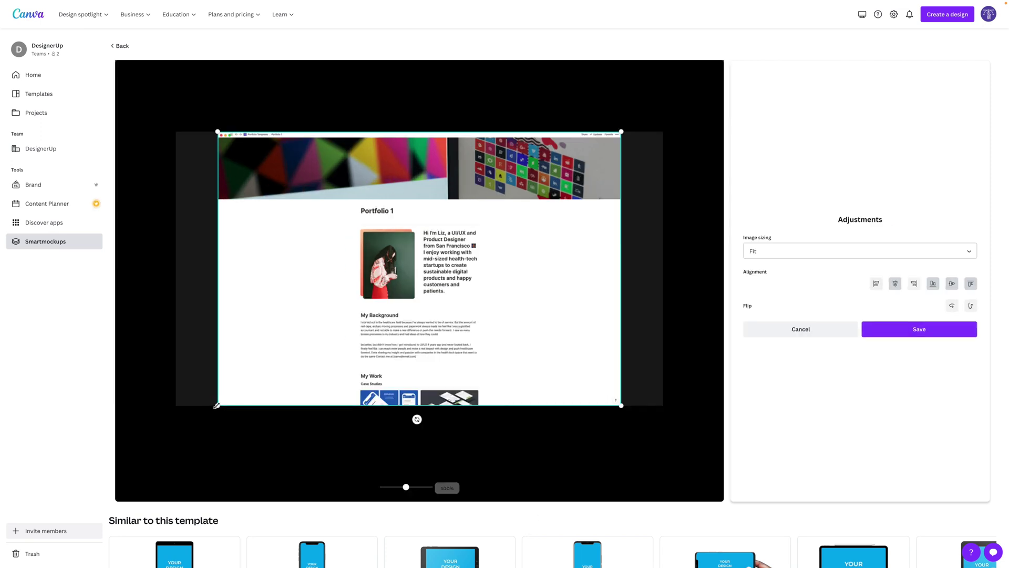
left_click_drag(216, 405, 178, 447)
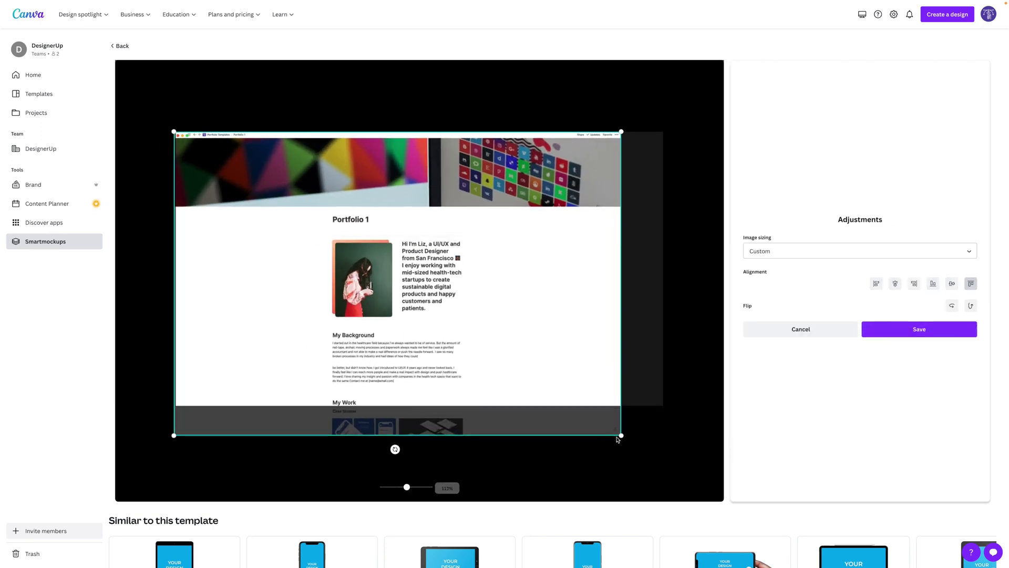
left_click_drag(619, 437, 638, 449)
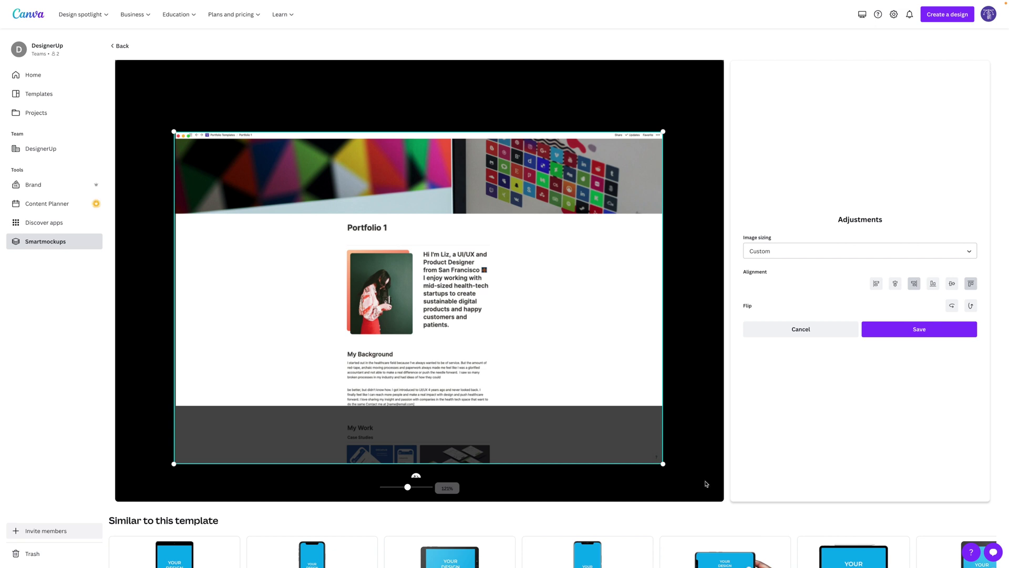
left_click(951, 329)
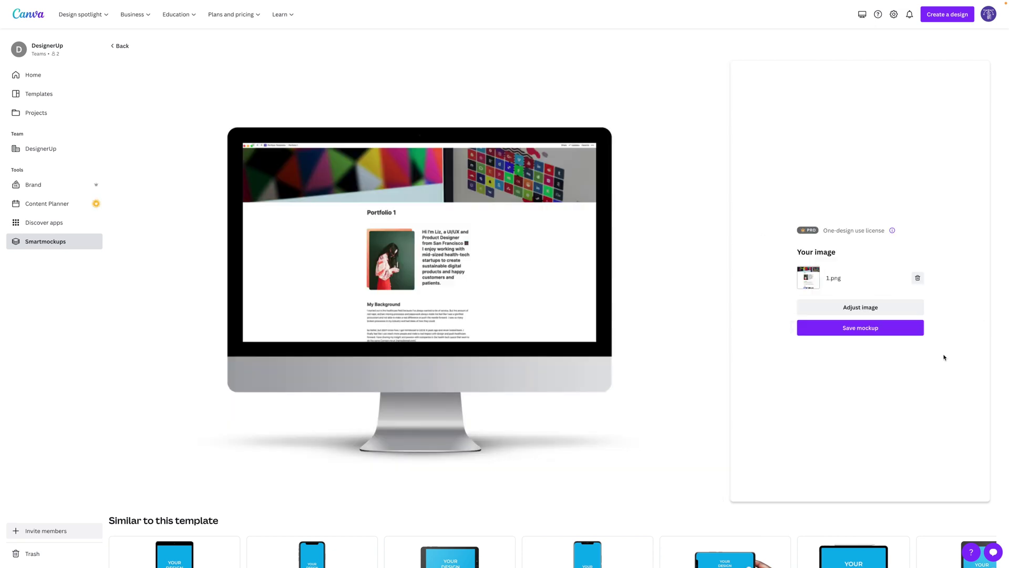
scroll(671, 347, "down", 2)
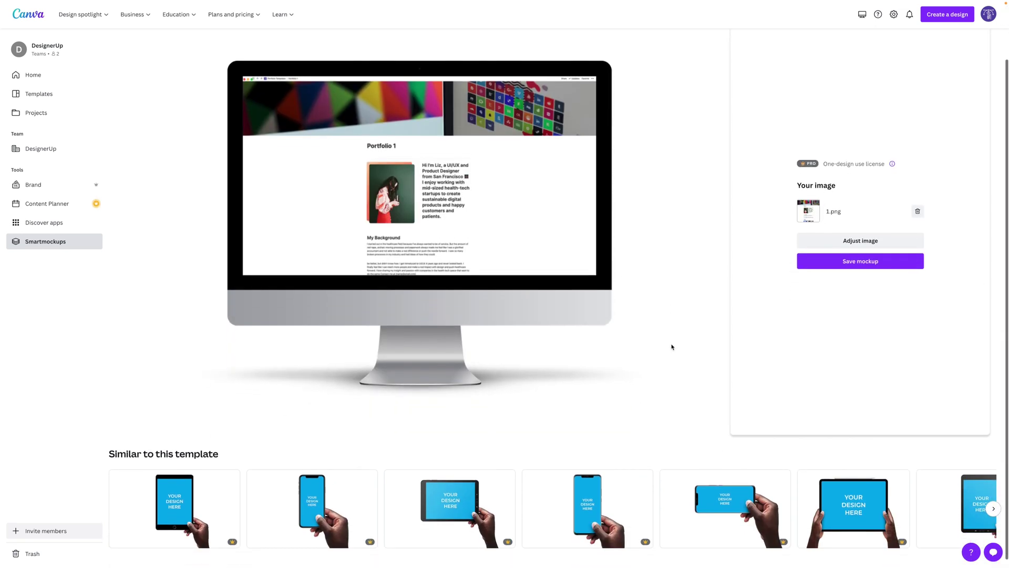
scroll(671, 347, "up", 2)
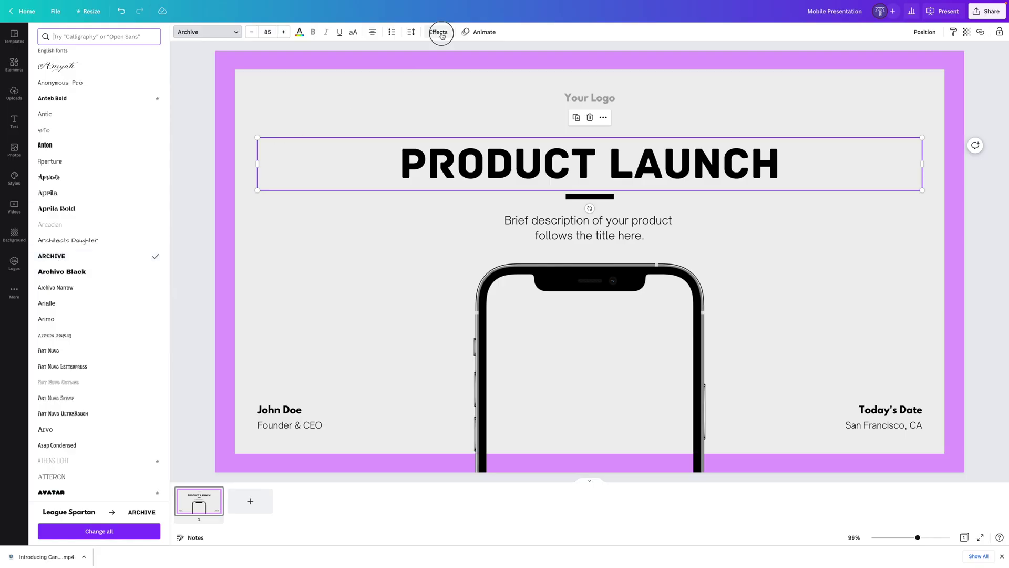
Give the PRODUCT LAUNCH title a Glitch text effect after trying Splice
left_click(439, 33)
left_click(105, 134)
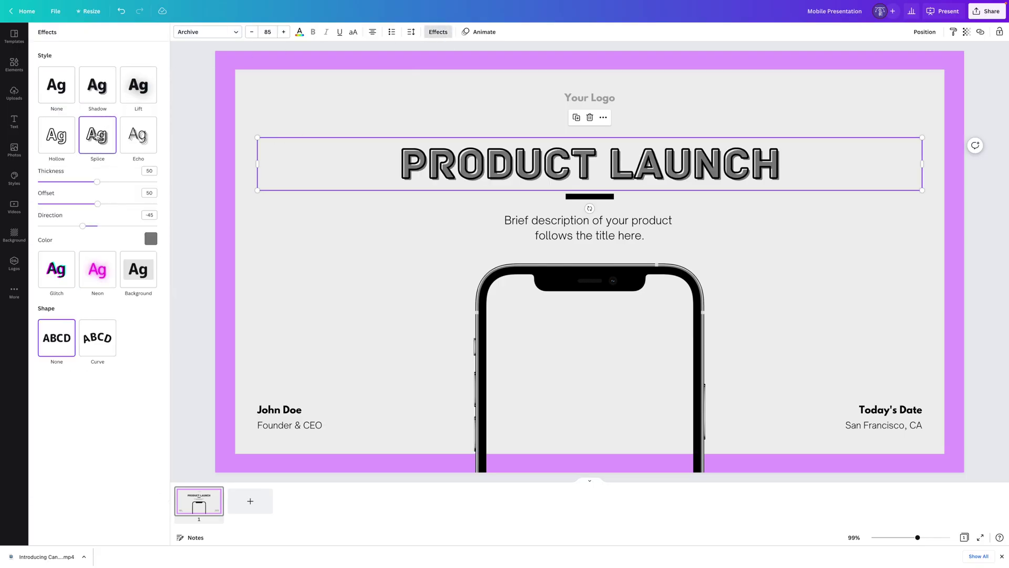
left_click(59, 271)
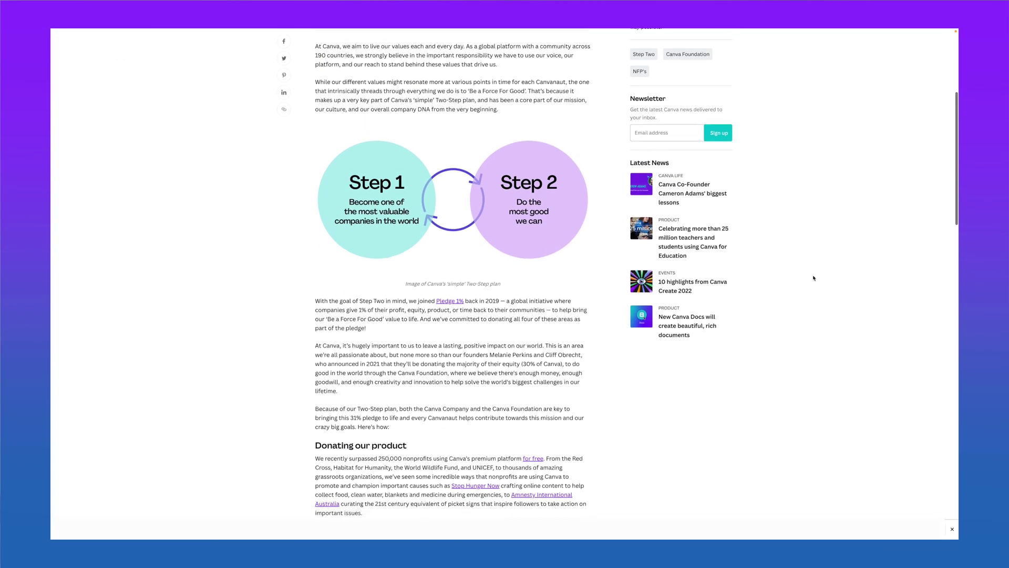
Scroll the Newsroom article down to the Donating funds section and Malawi photo
scroll(813, 279, "down", 9)
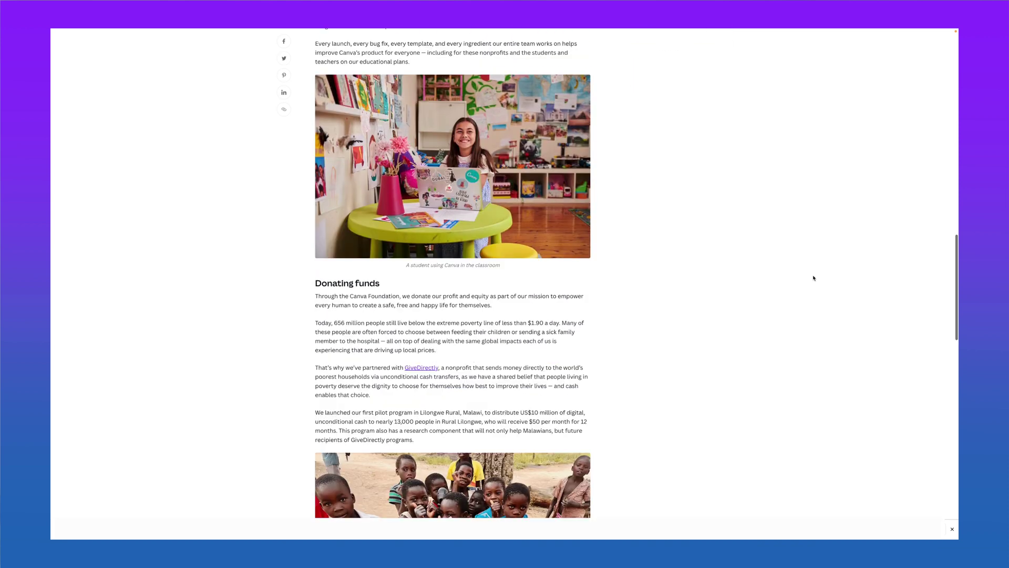
scroll(813, 278, "down", 2)
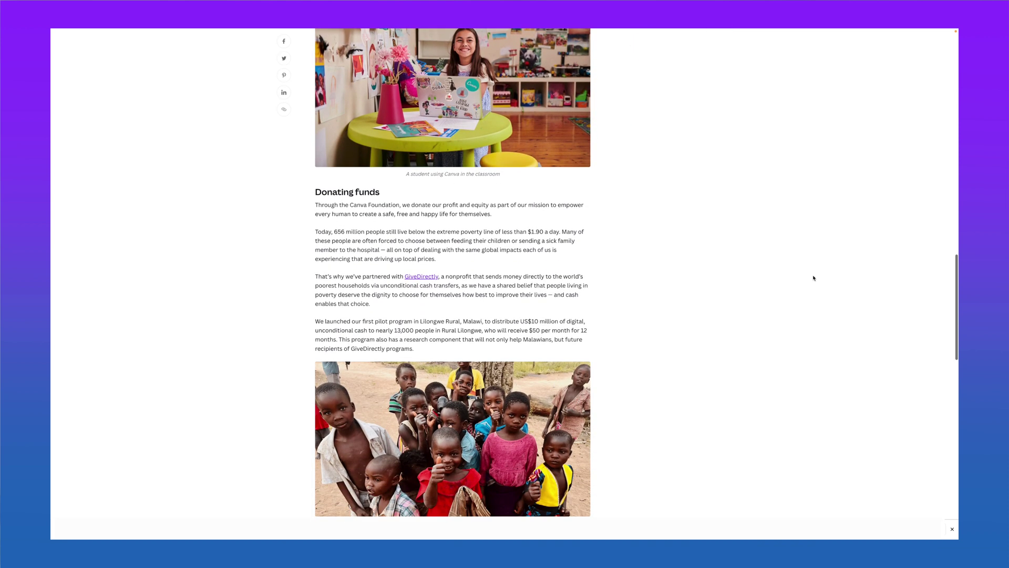
scroll(813, 278, "down", 1)
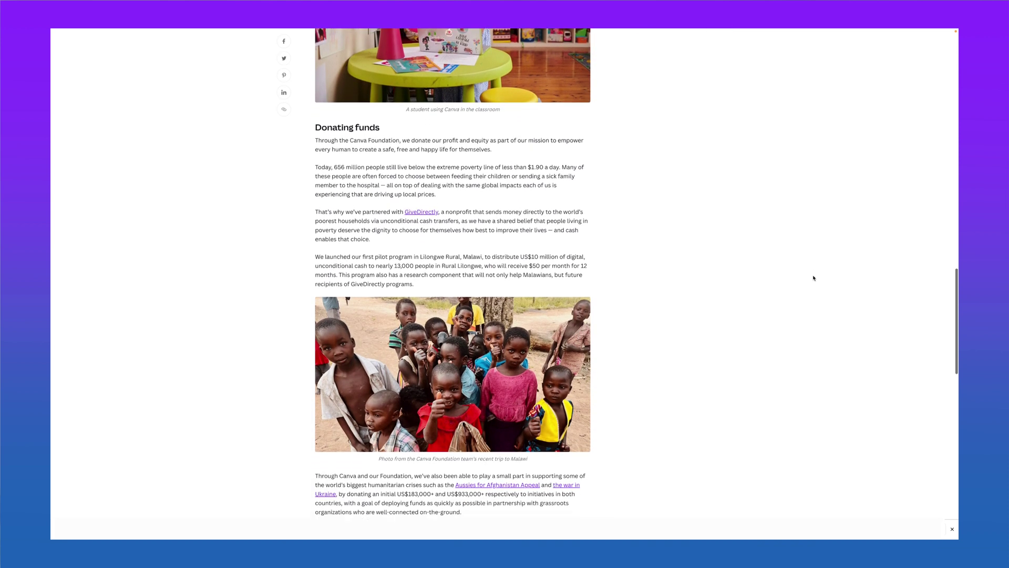